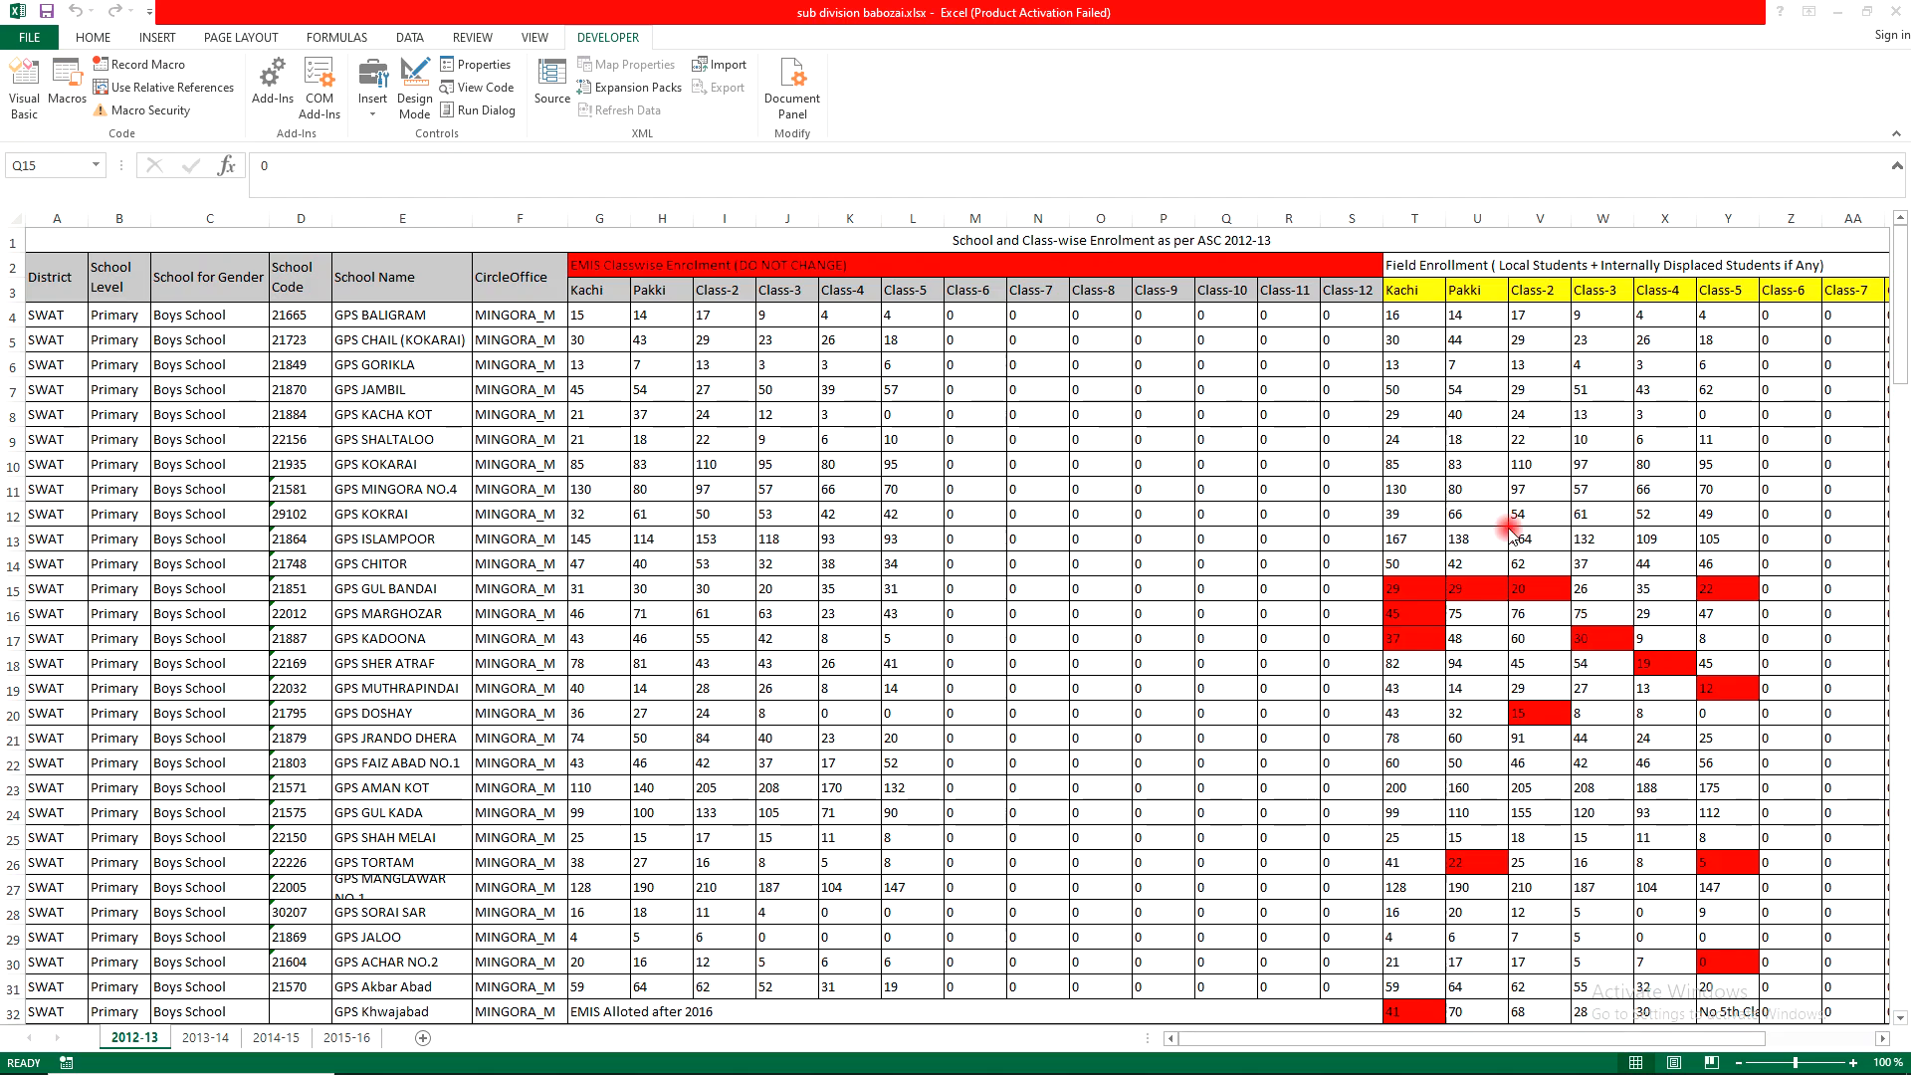
Examine the red-highlighted field enrolment cells for the GPS GUL BANDAI to GPS MUTHRAPINDAI rows on the 2012-13 sheet
click(1471, 590)
click(1557, 595)
click(1727, 599)
click(1621, 634)
click(1662, 663)
click(1730, 694)
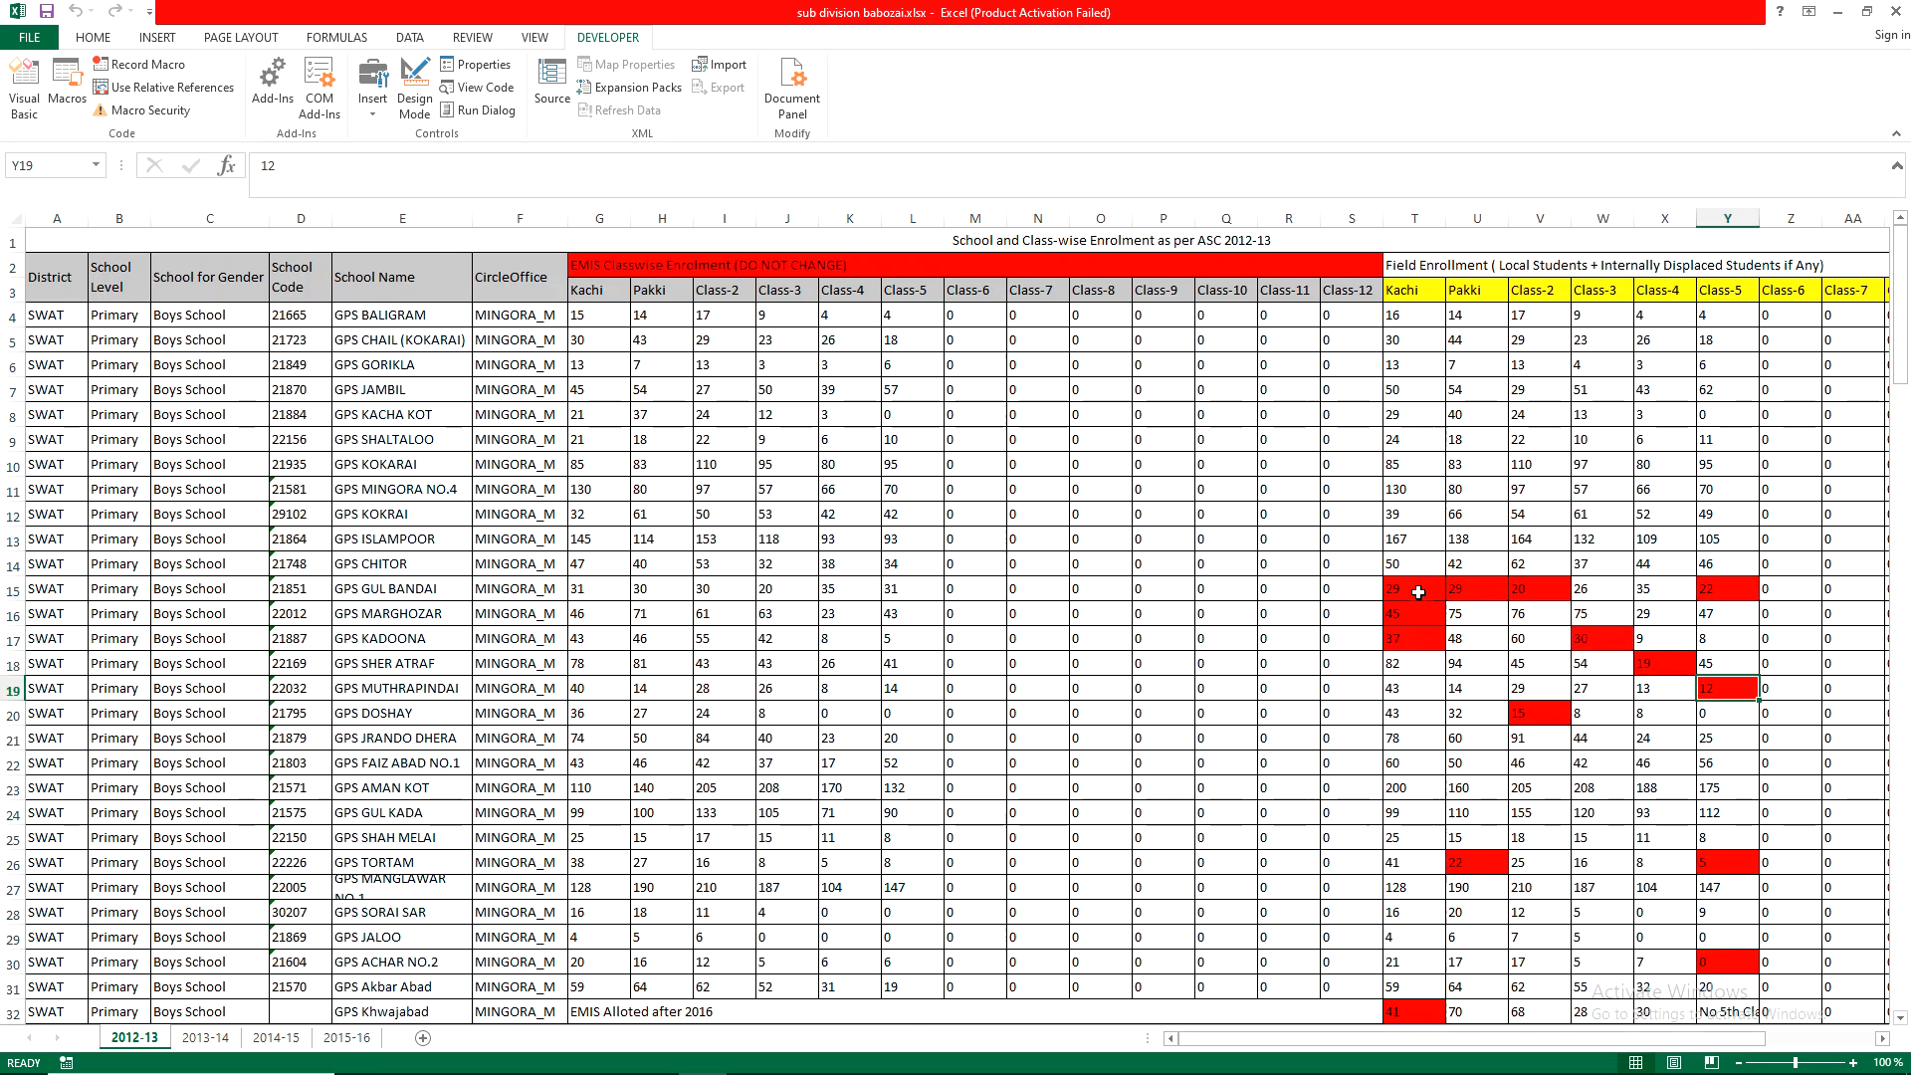
scroll(1455, 648, down, 2)
scroll(1463, 597, up, 2)
Compare the Kachi field enrolment of GPS GUL BANDAI with its EMIS figure and review the surrounding field enrolment cells
click(1418, 598)
click(594, 588)
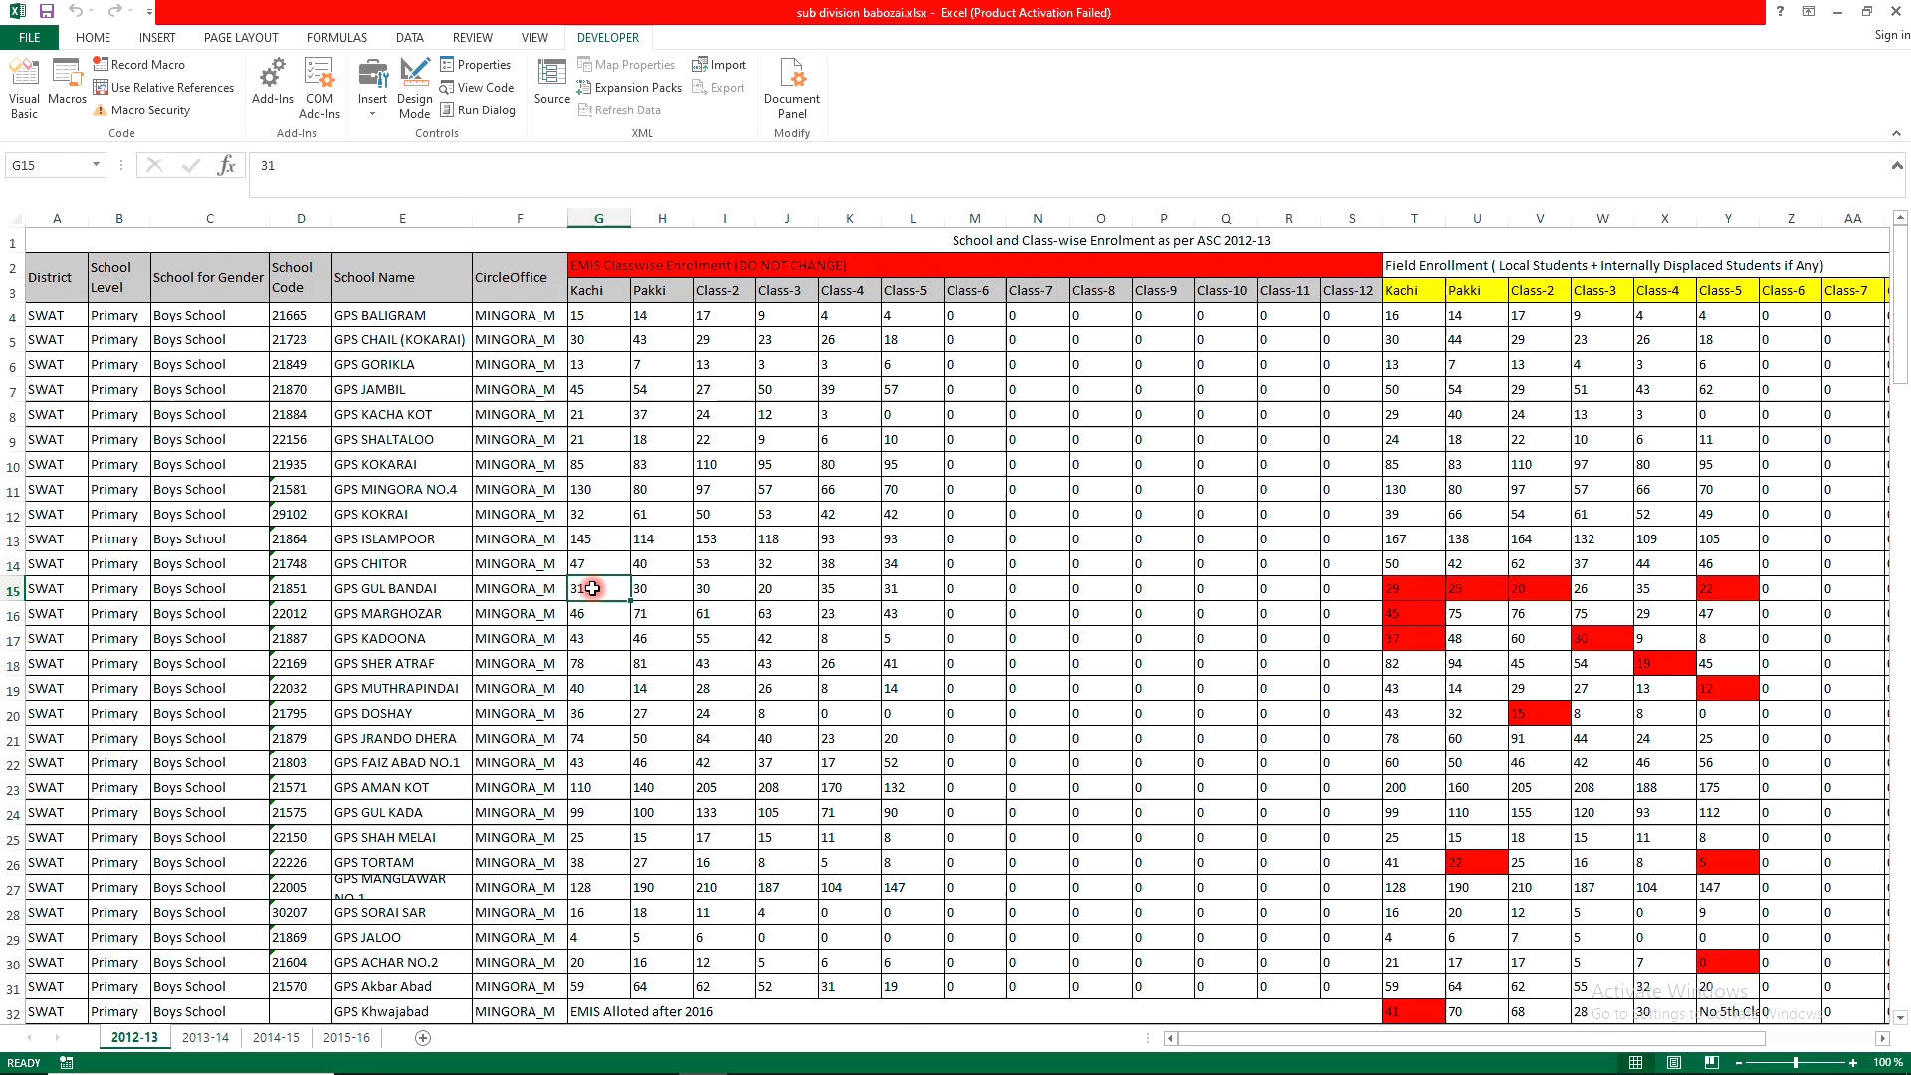
click(1398, 594)
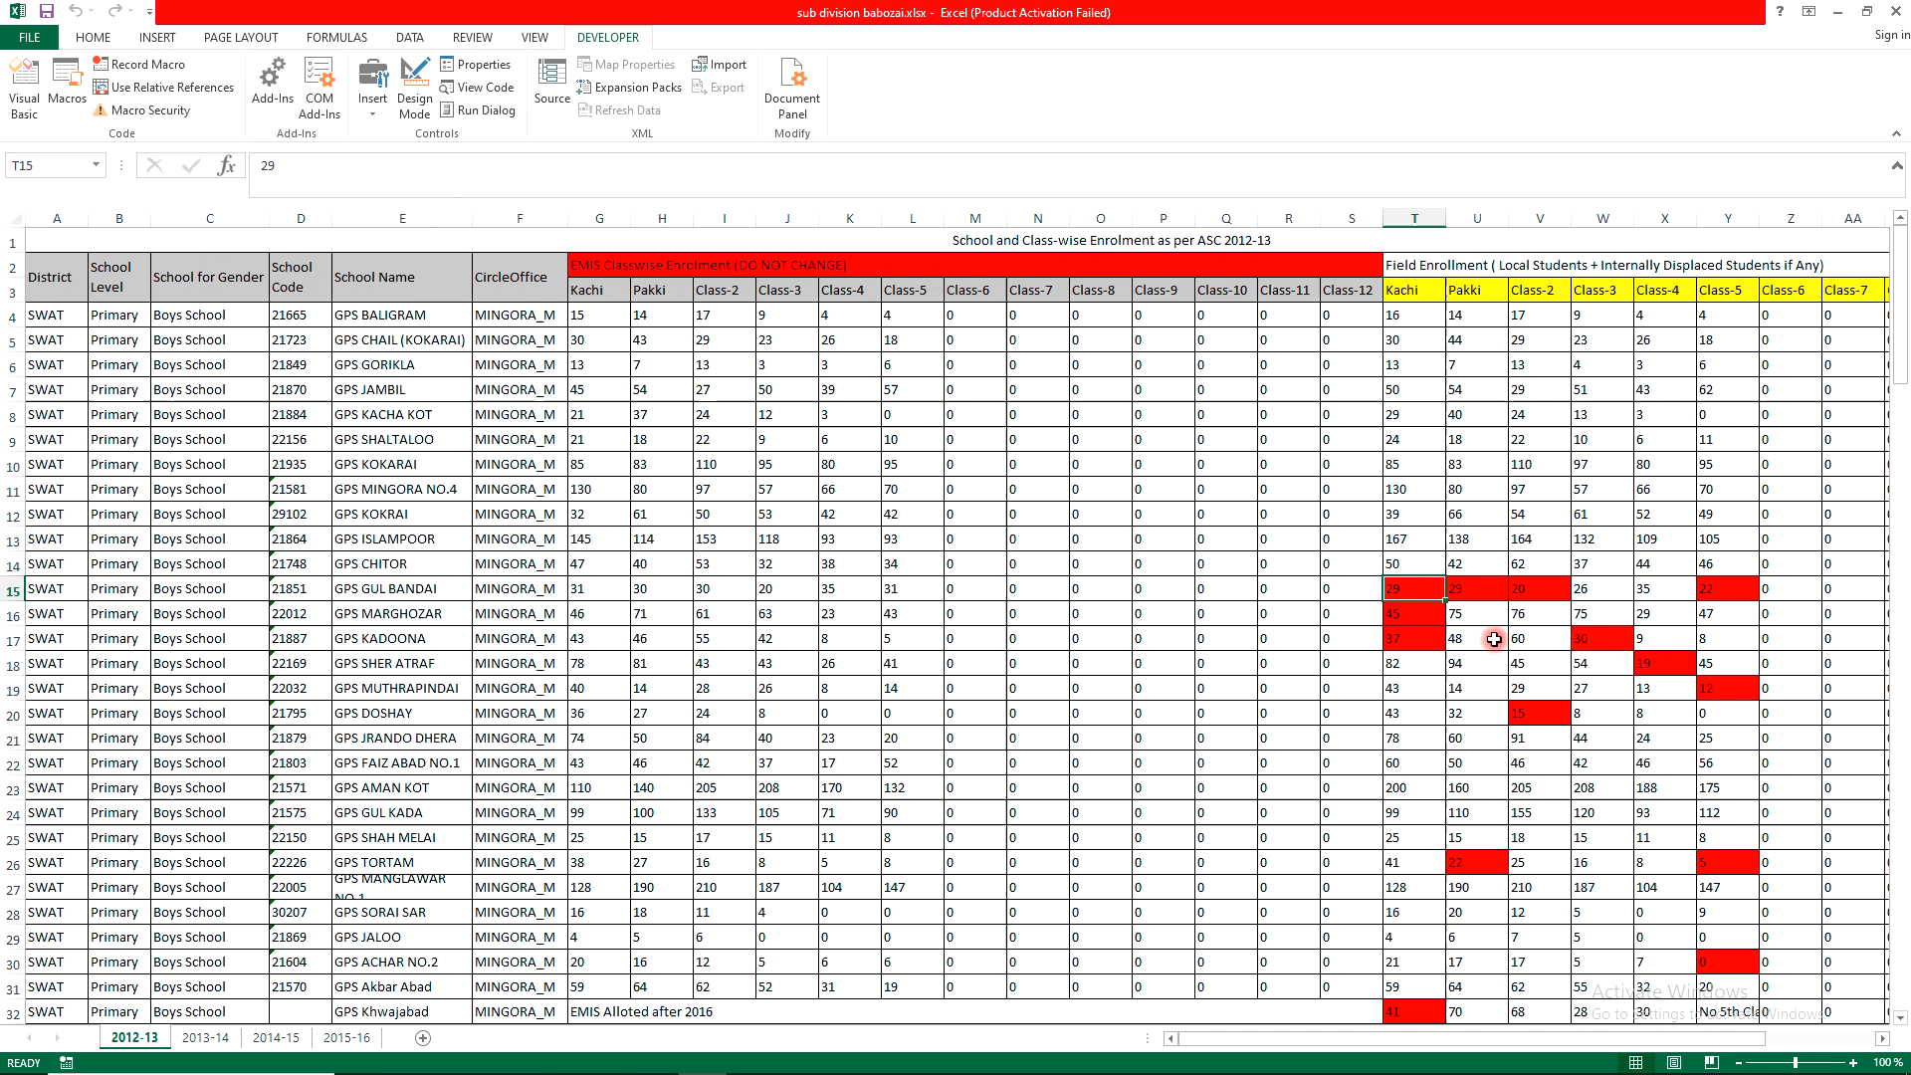
click(600, 591)
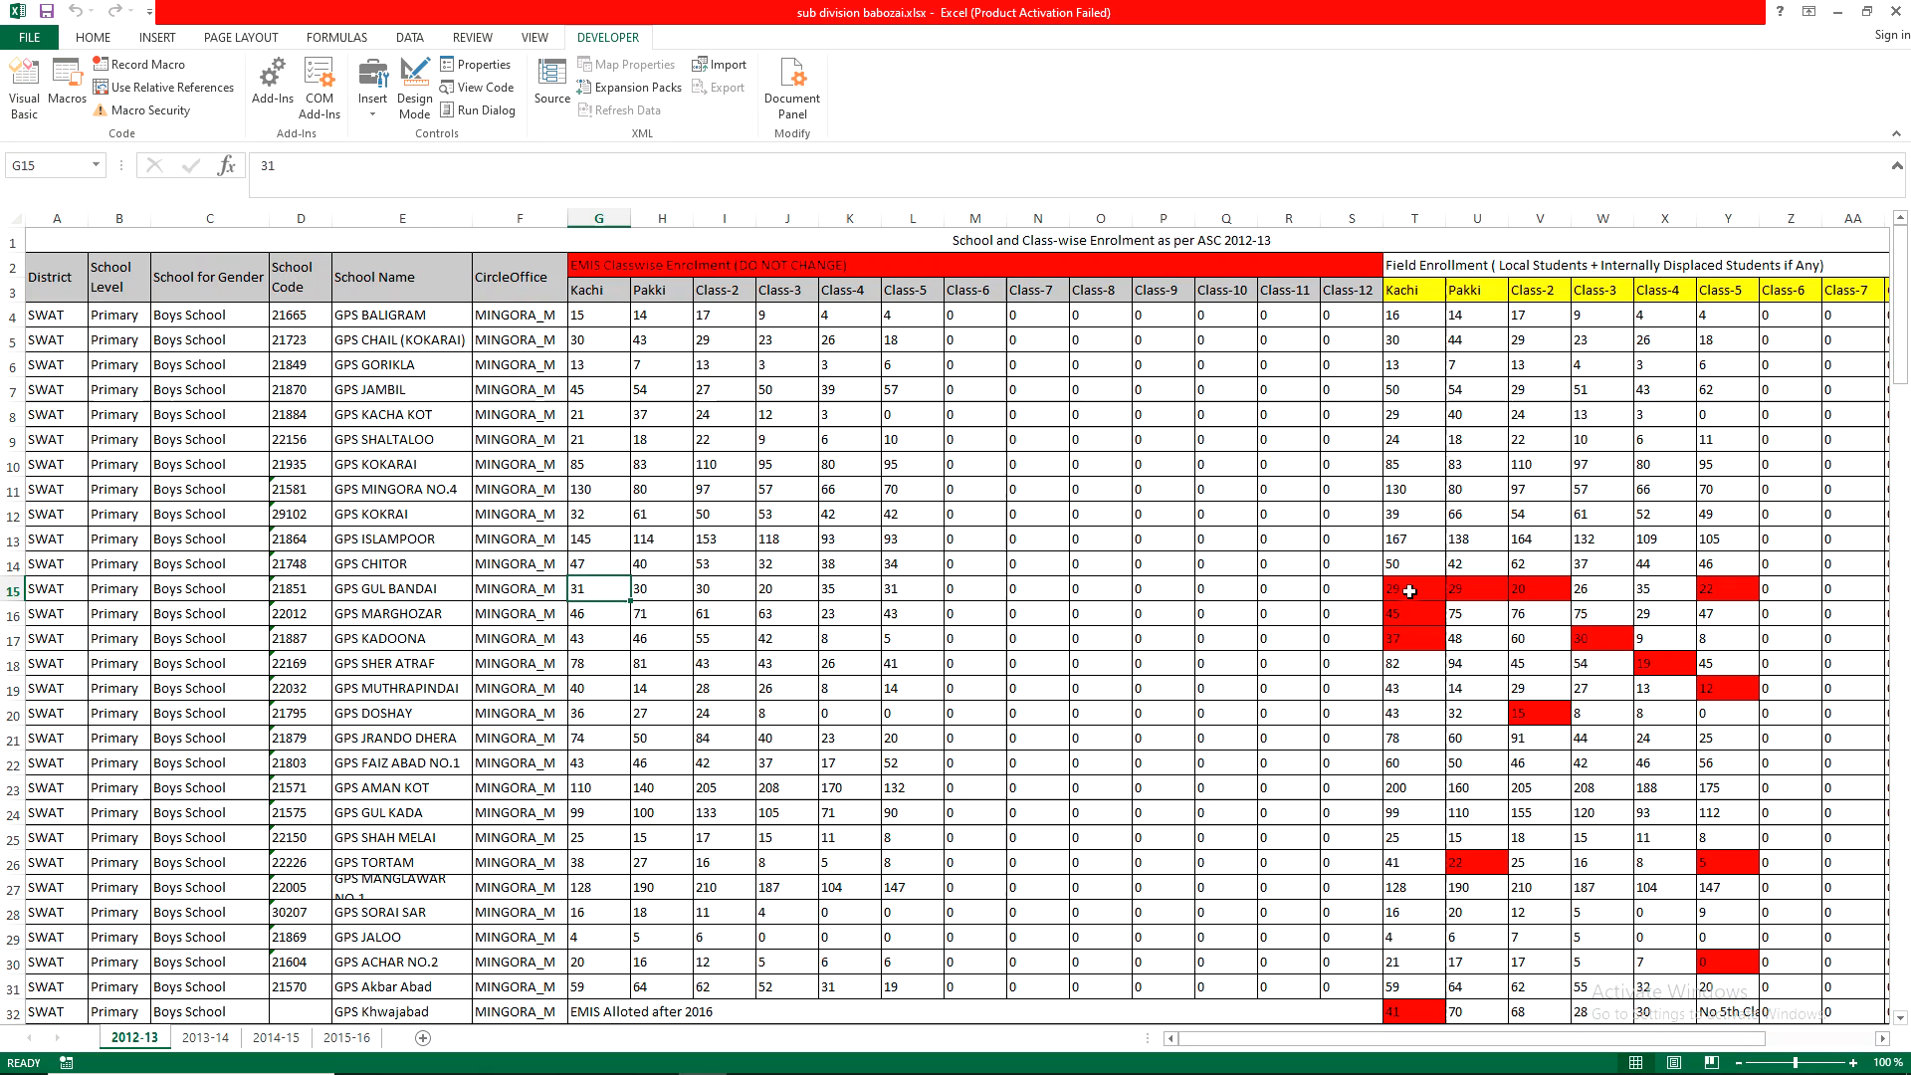
drag(1412, 489, 1443, 685)
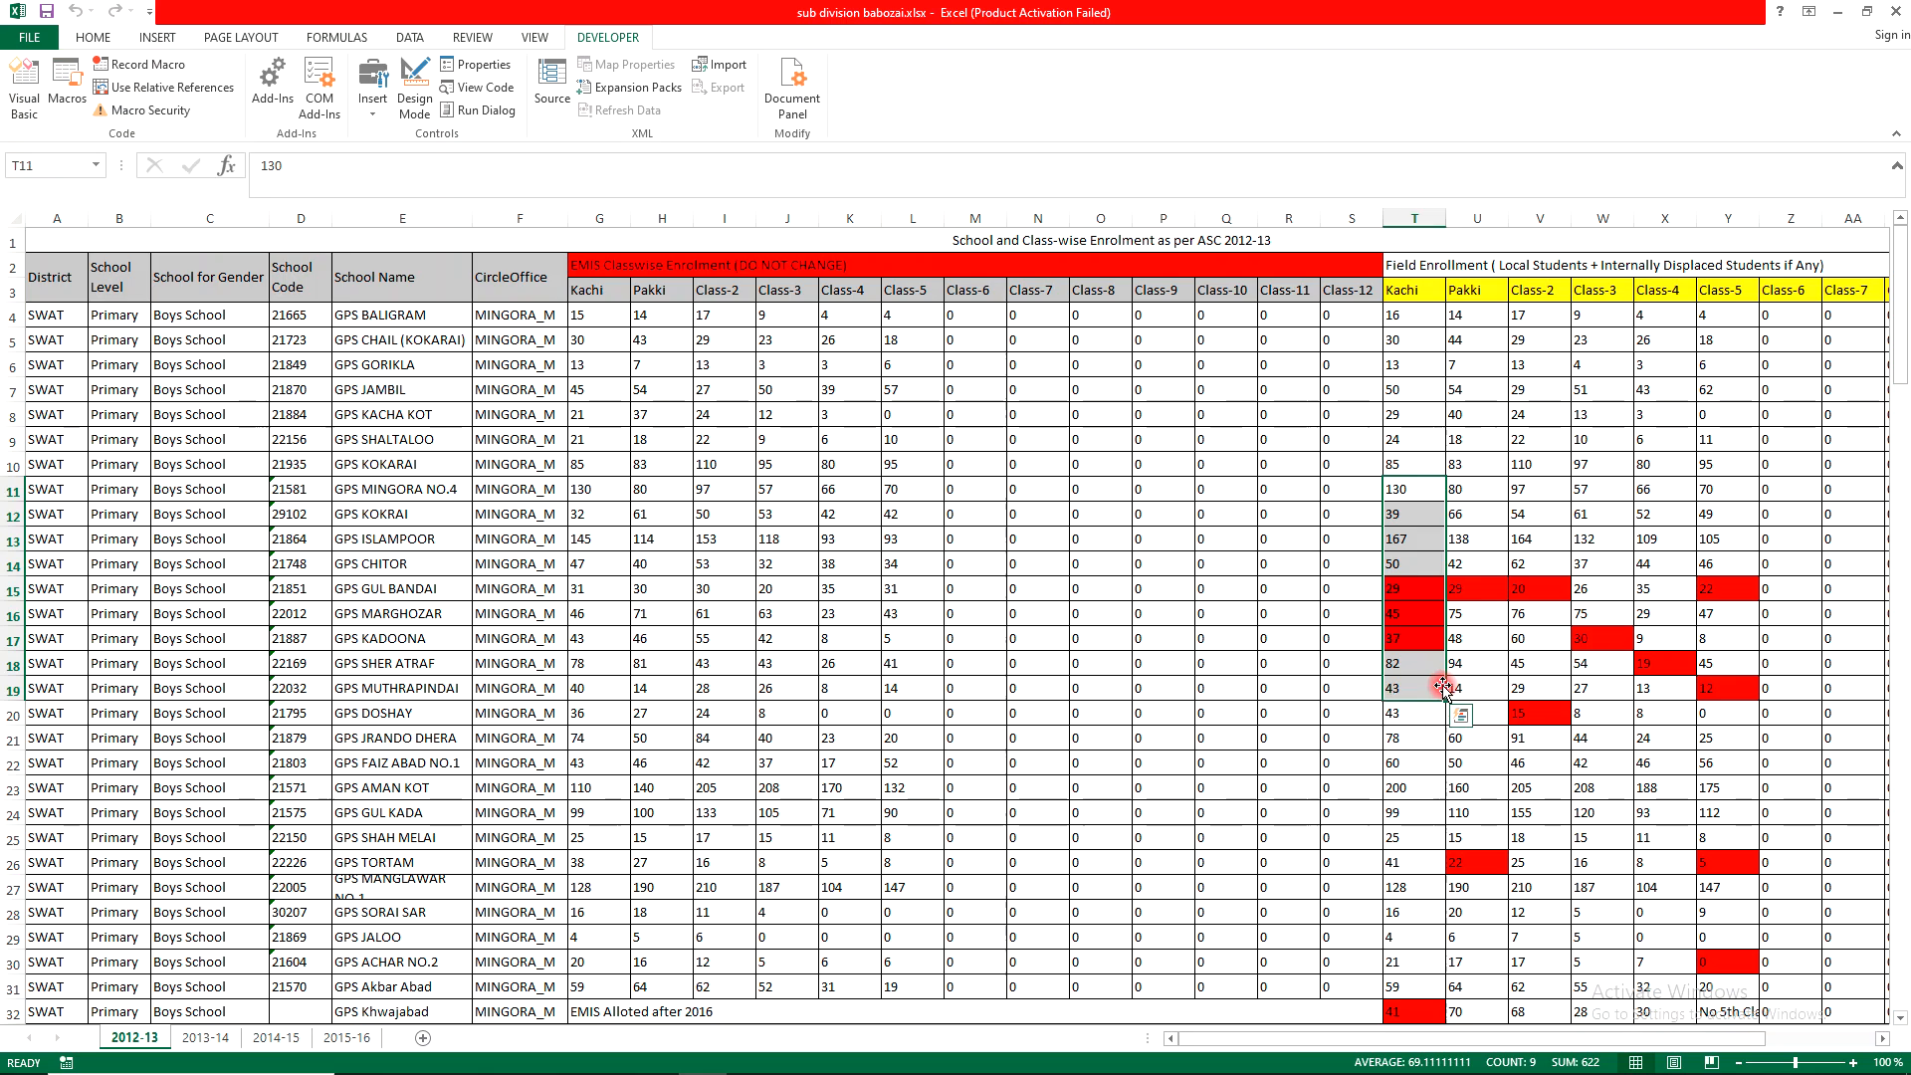
click(1414, 531)
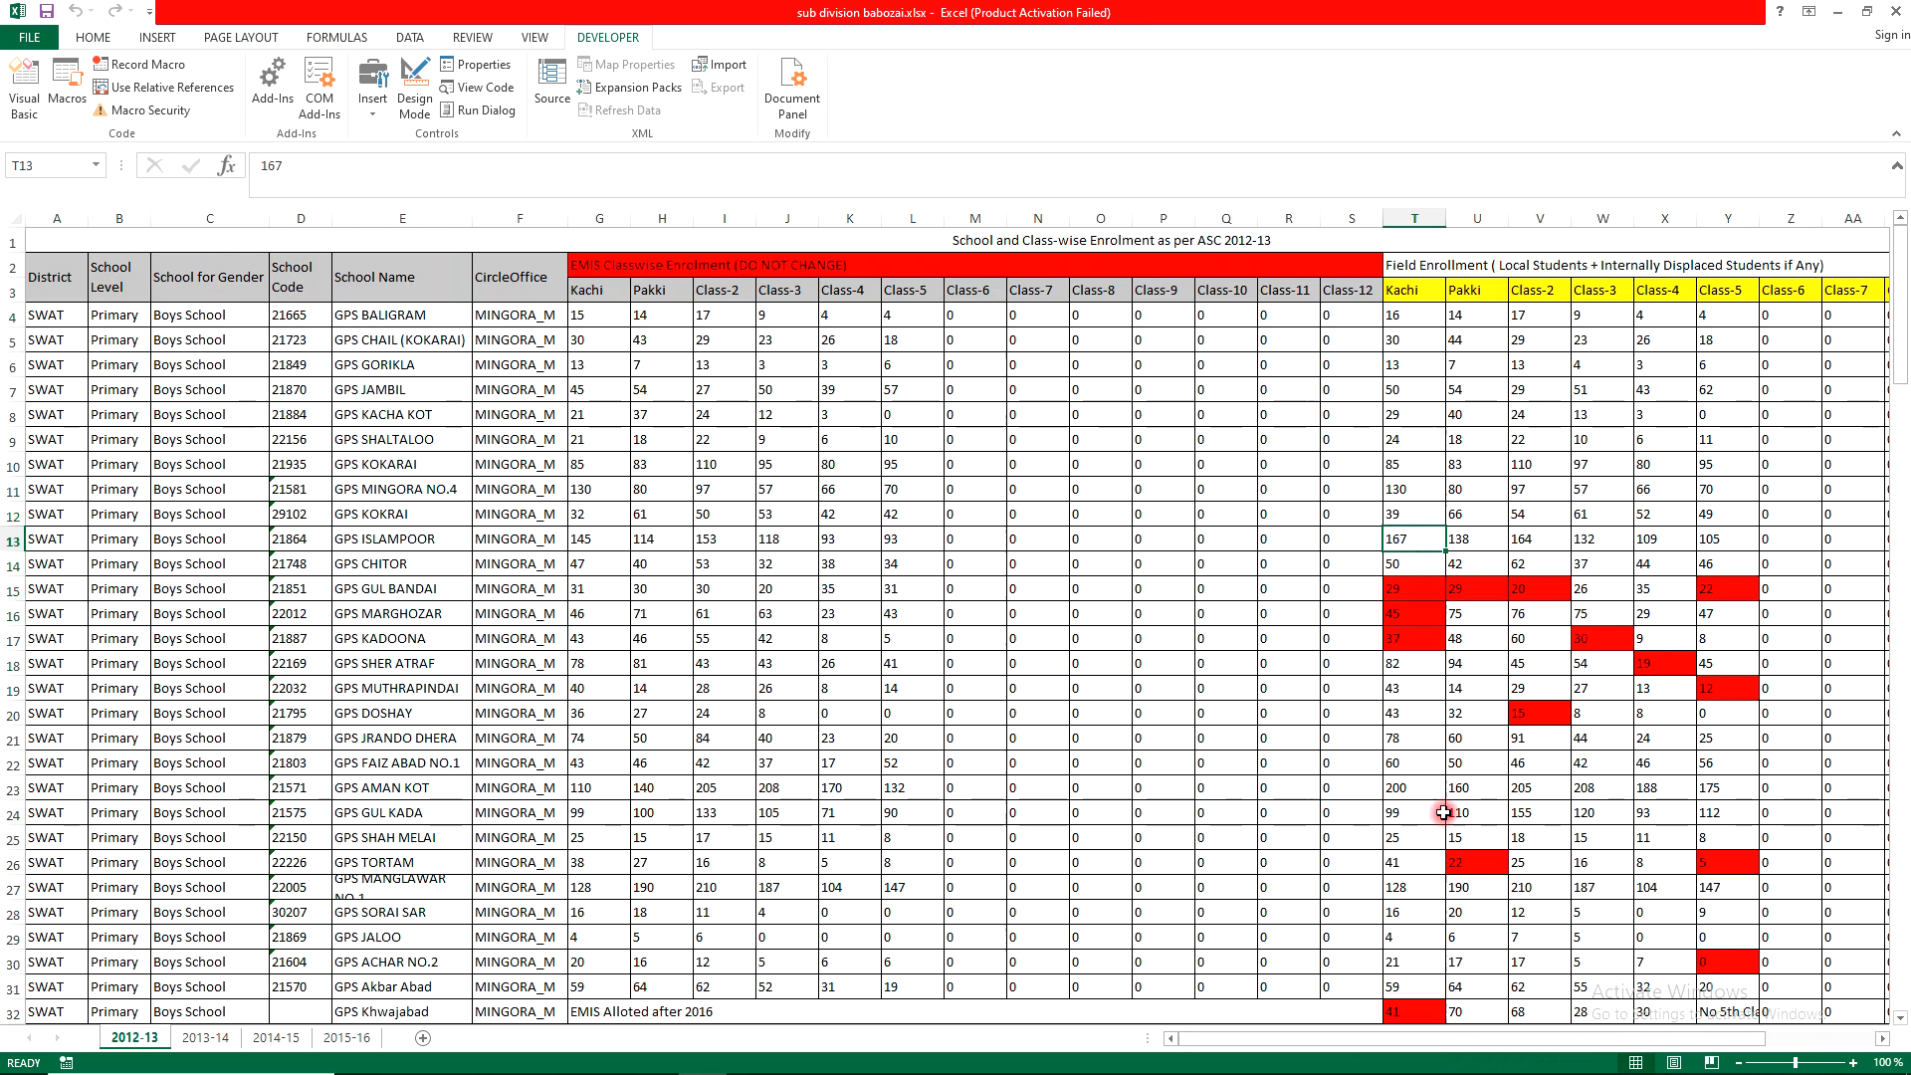
drag(1408, 475, 1744, 734)
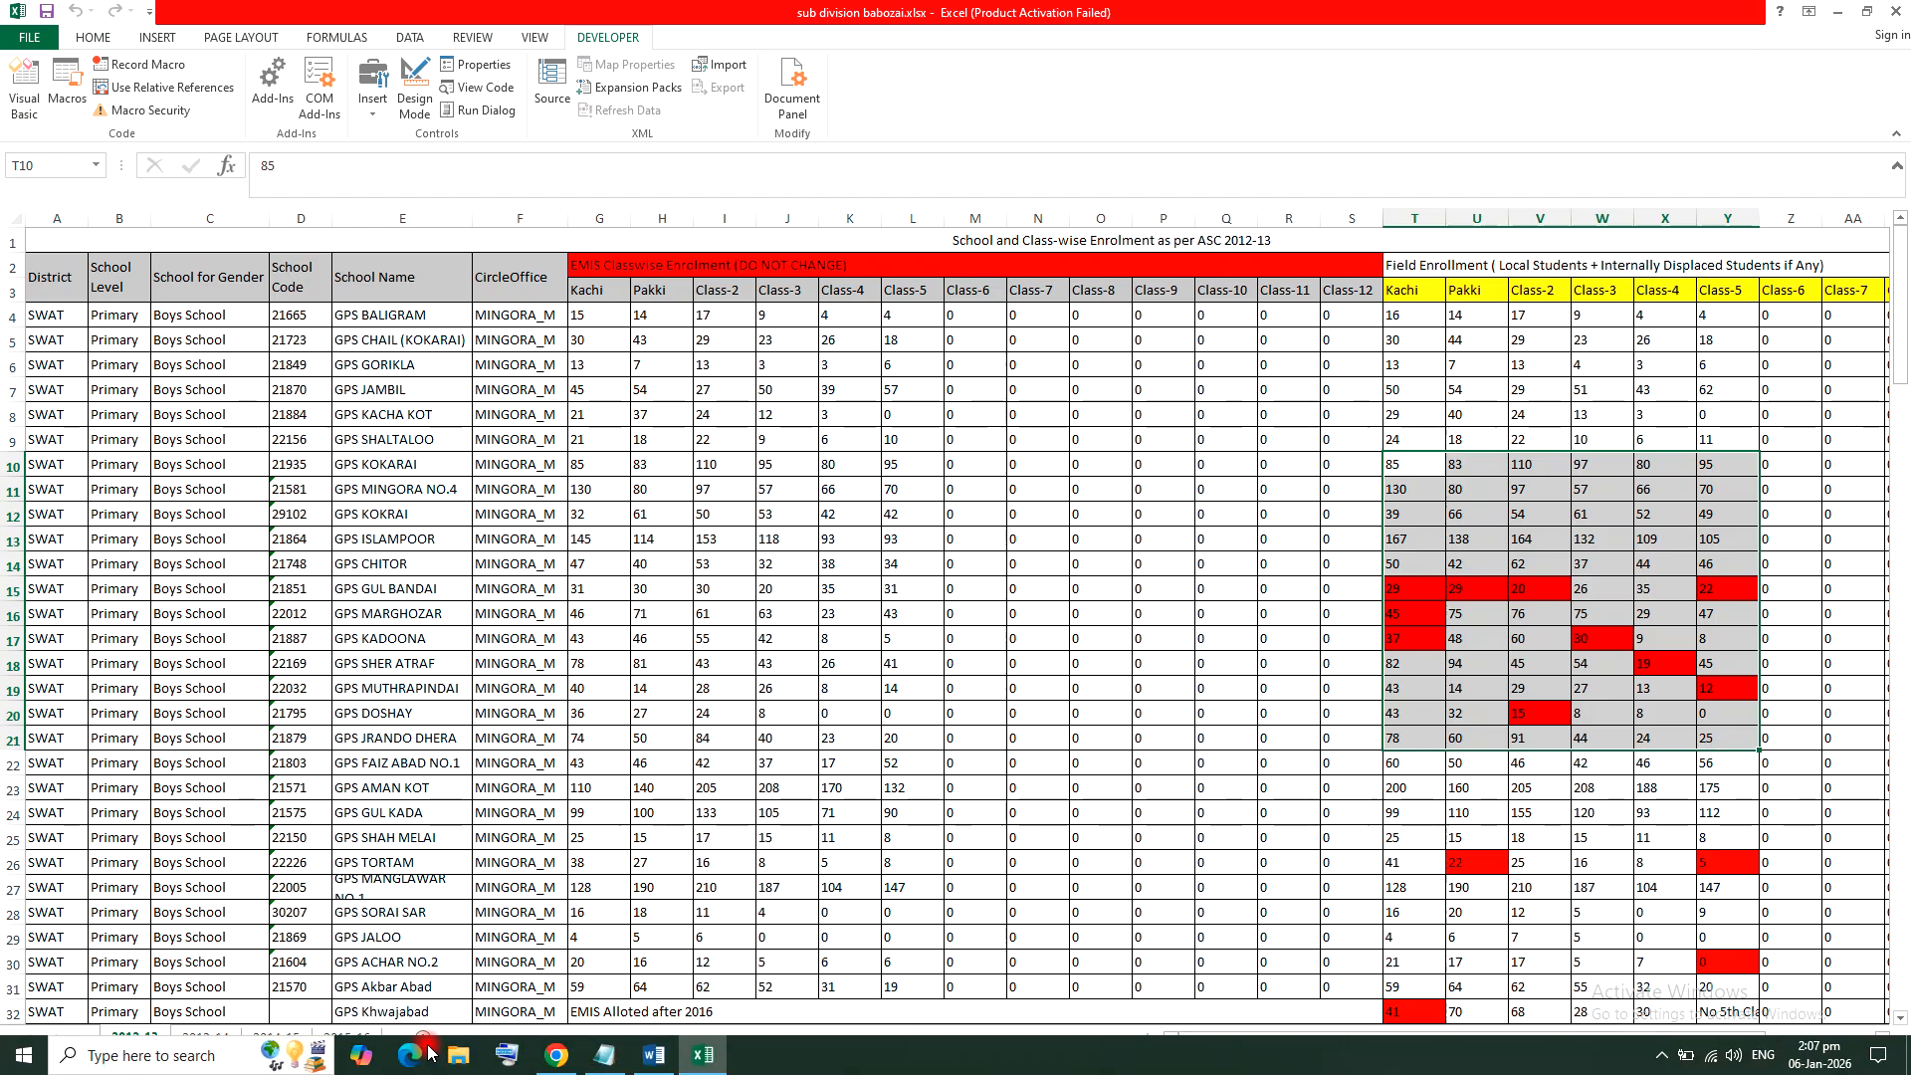
Switch to the Word census summary and review the yearly promotion, repetition and drop-out rate tables
click(667, 1037)
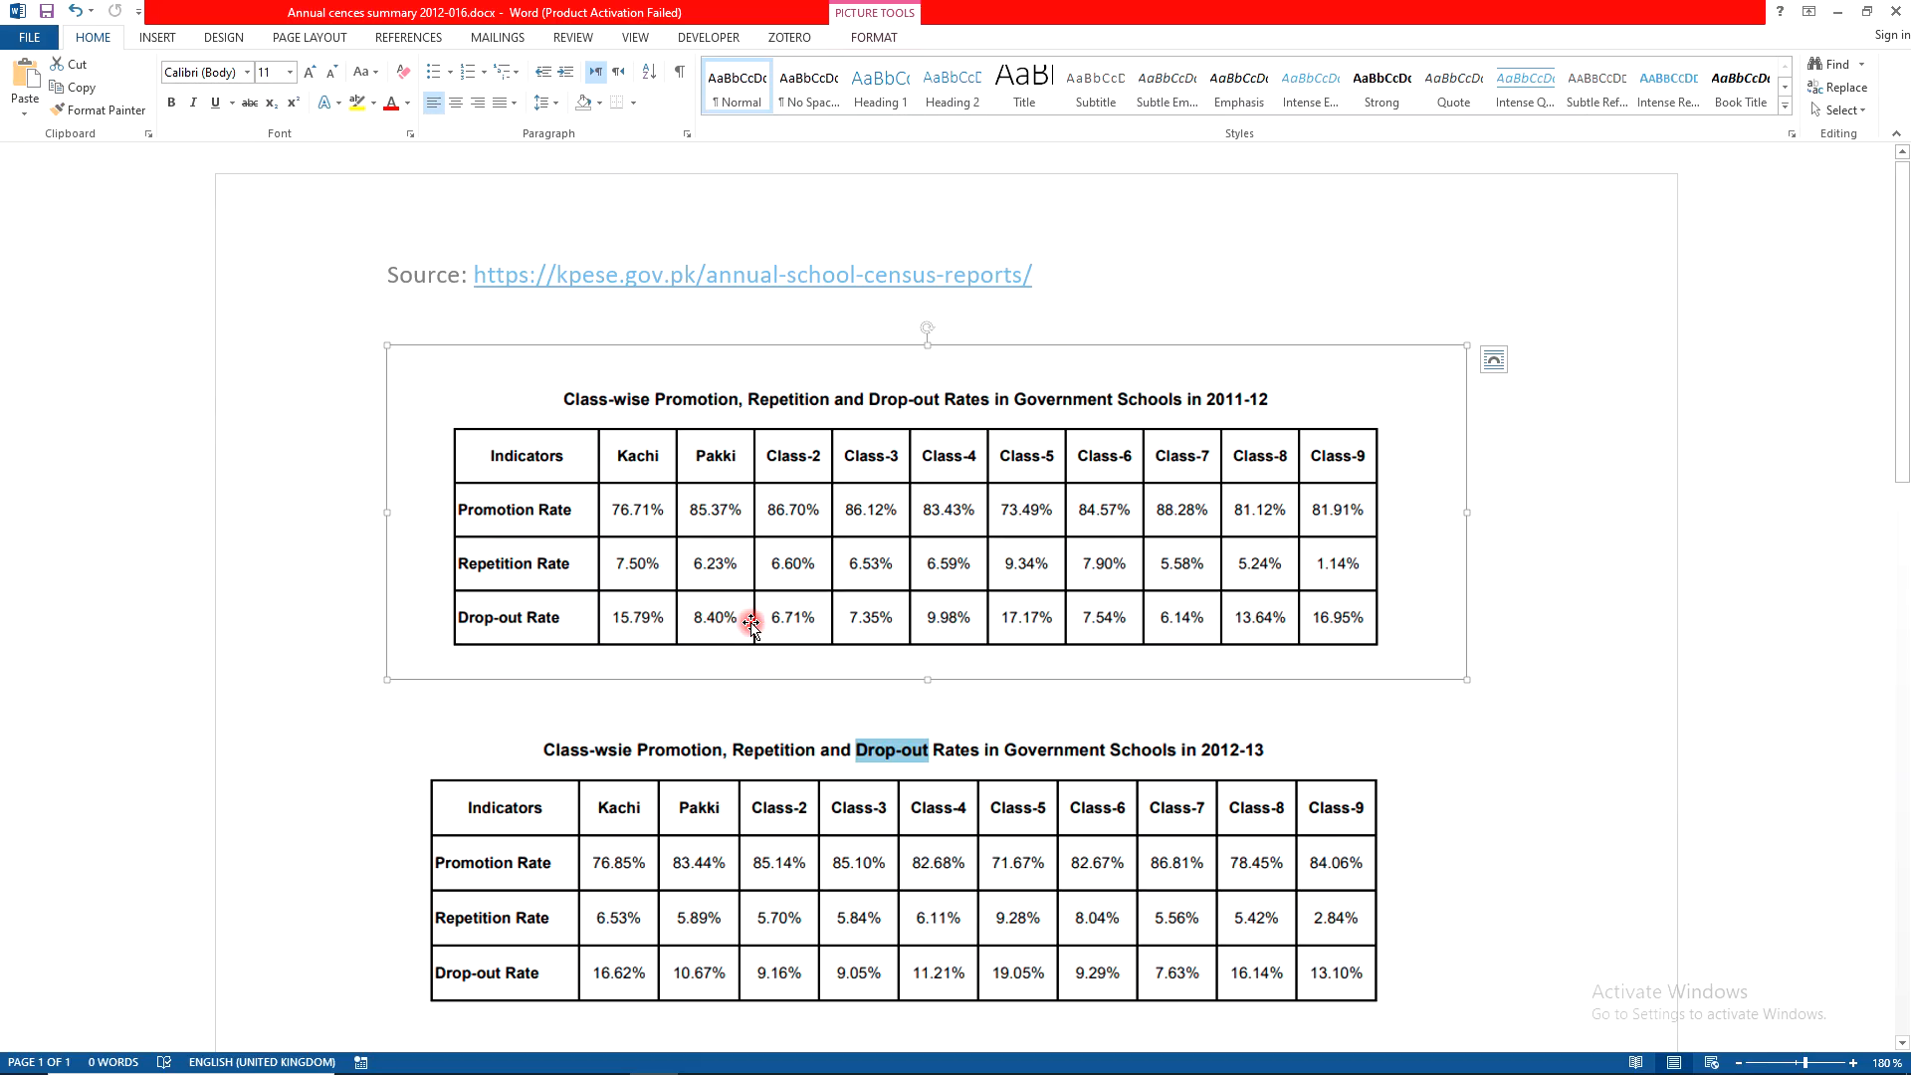
scroll(1036, 630, down, 3)
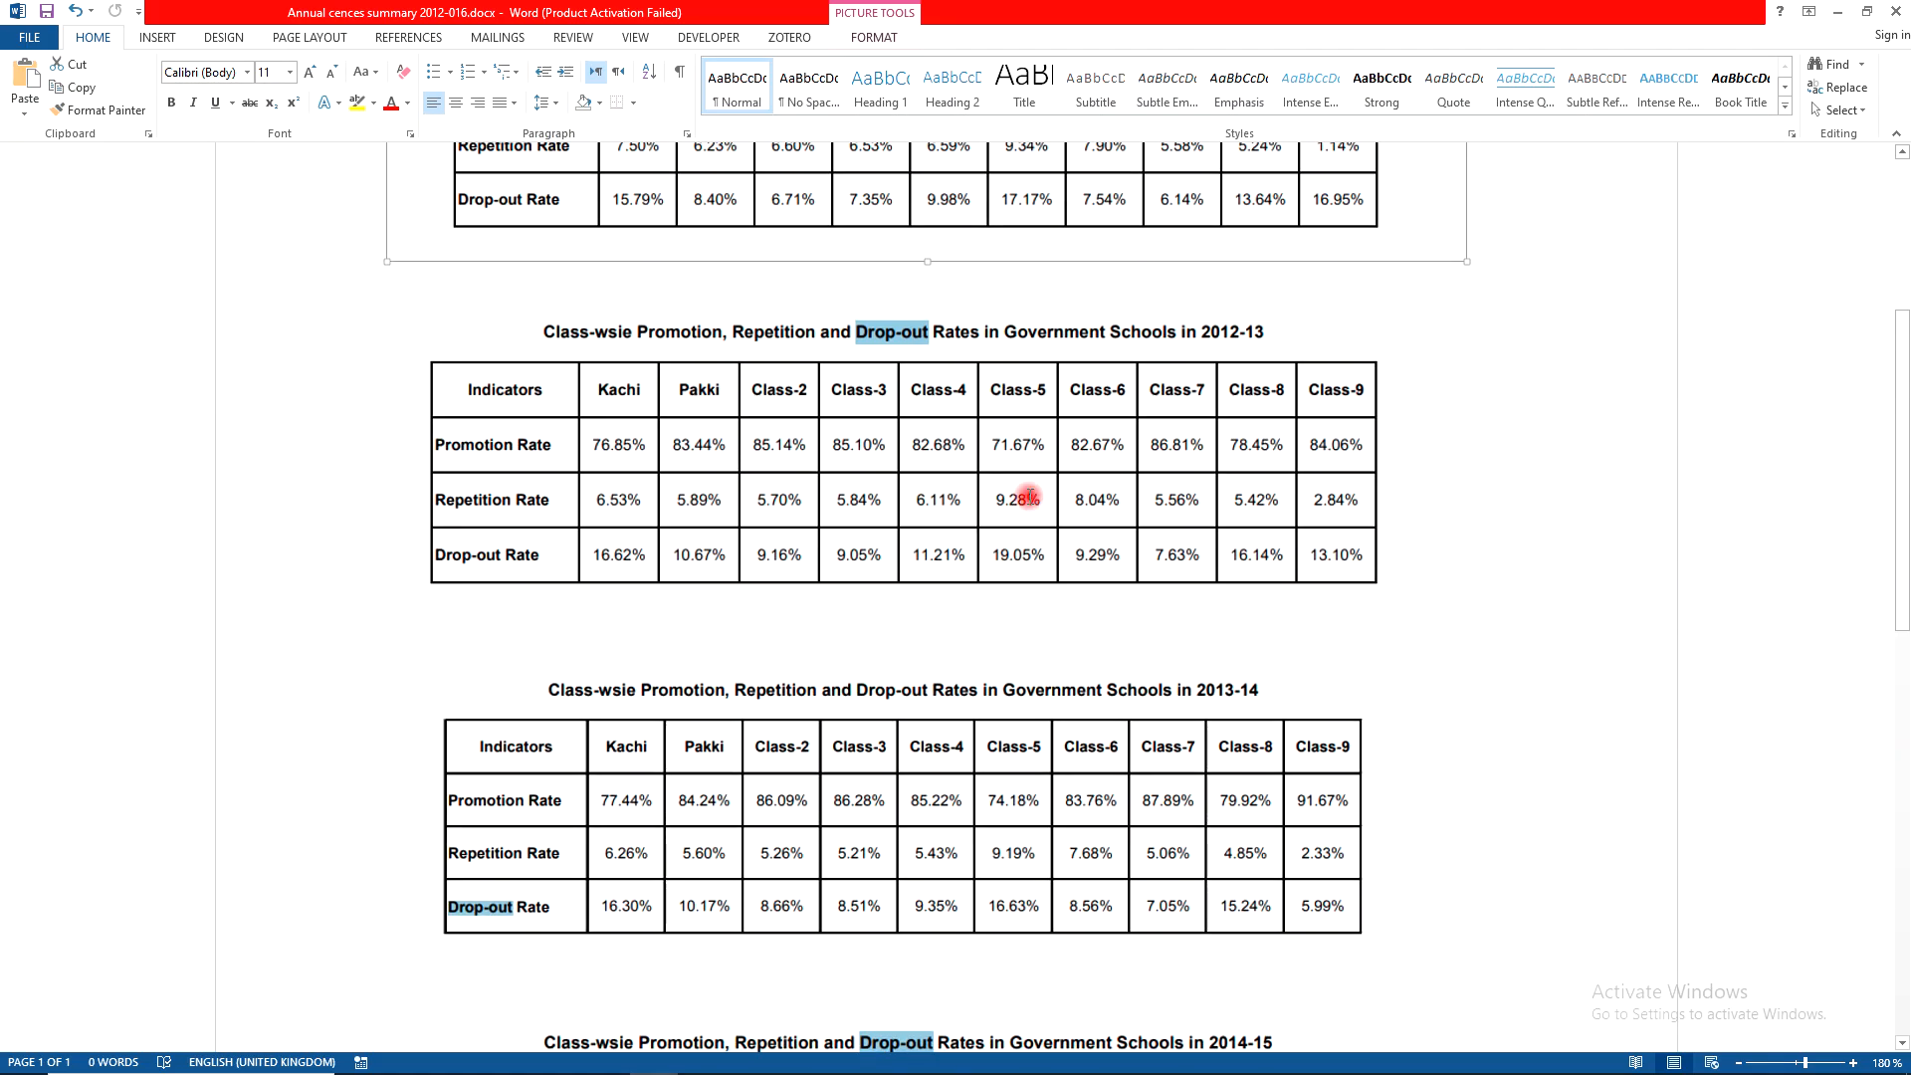
scroll(1083, 610, up, 3)
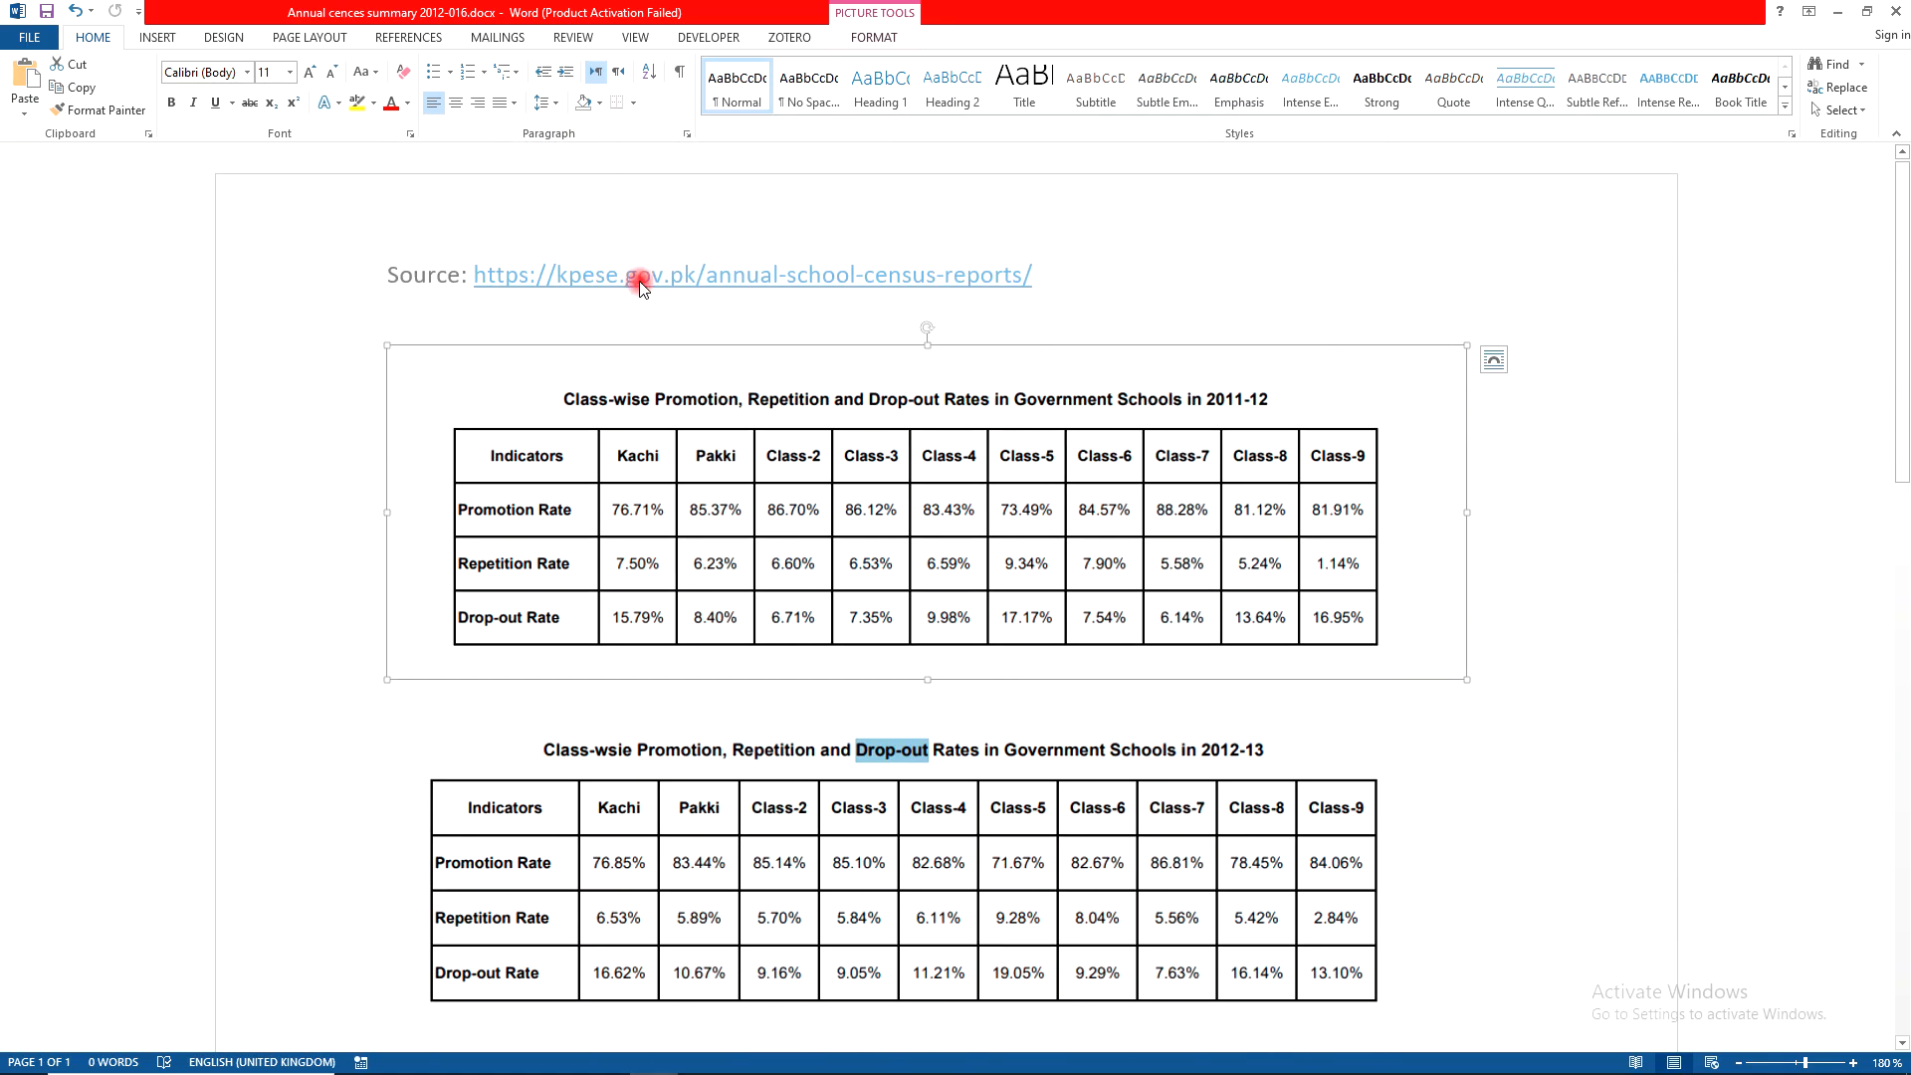
scroll(1075, 402, down, 4)
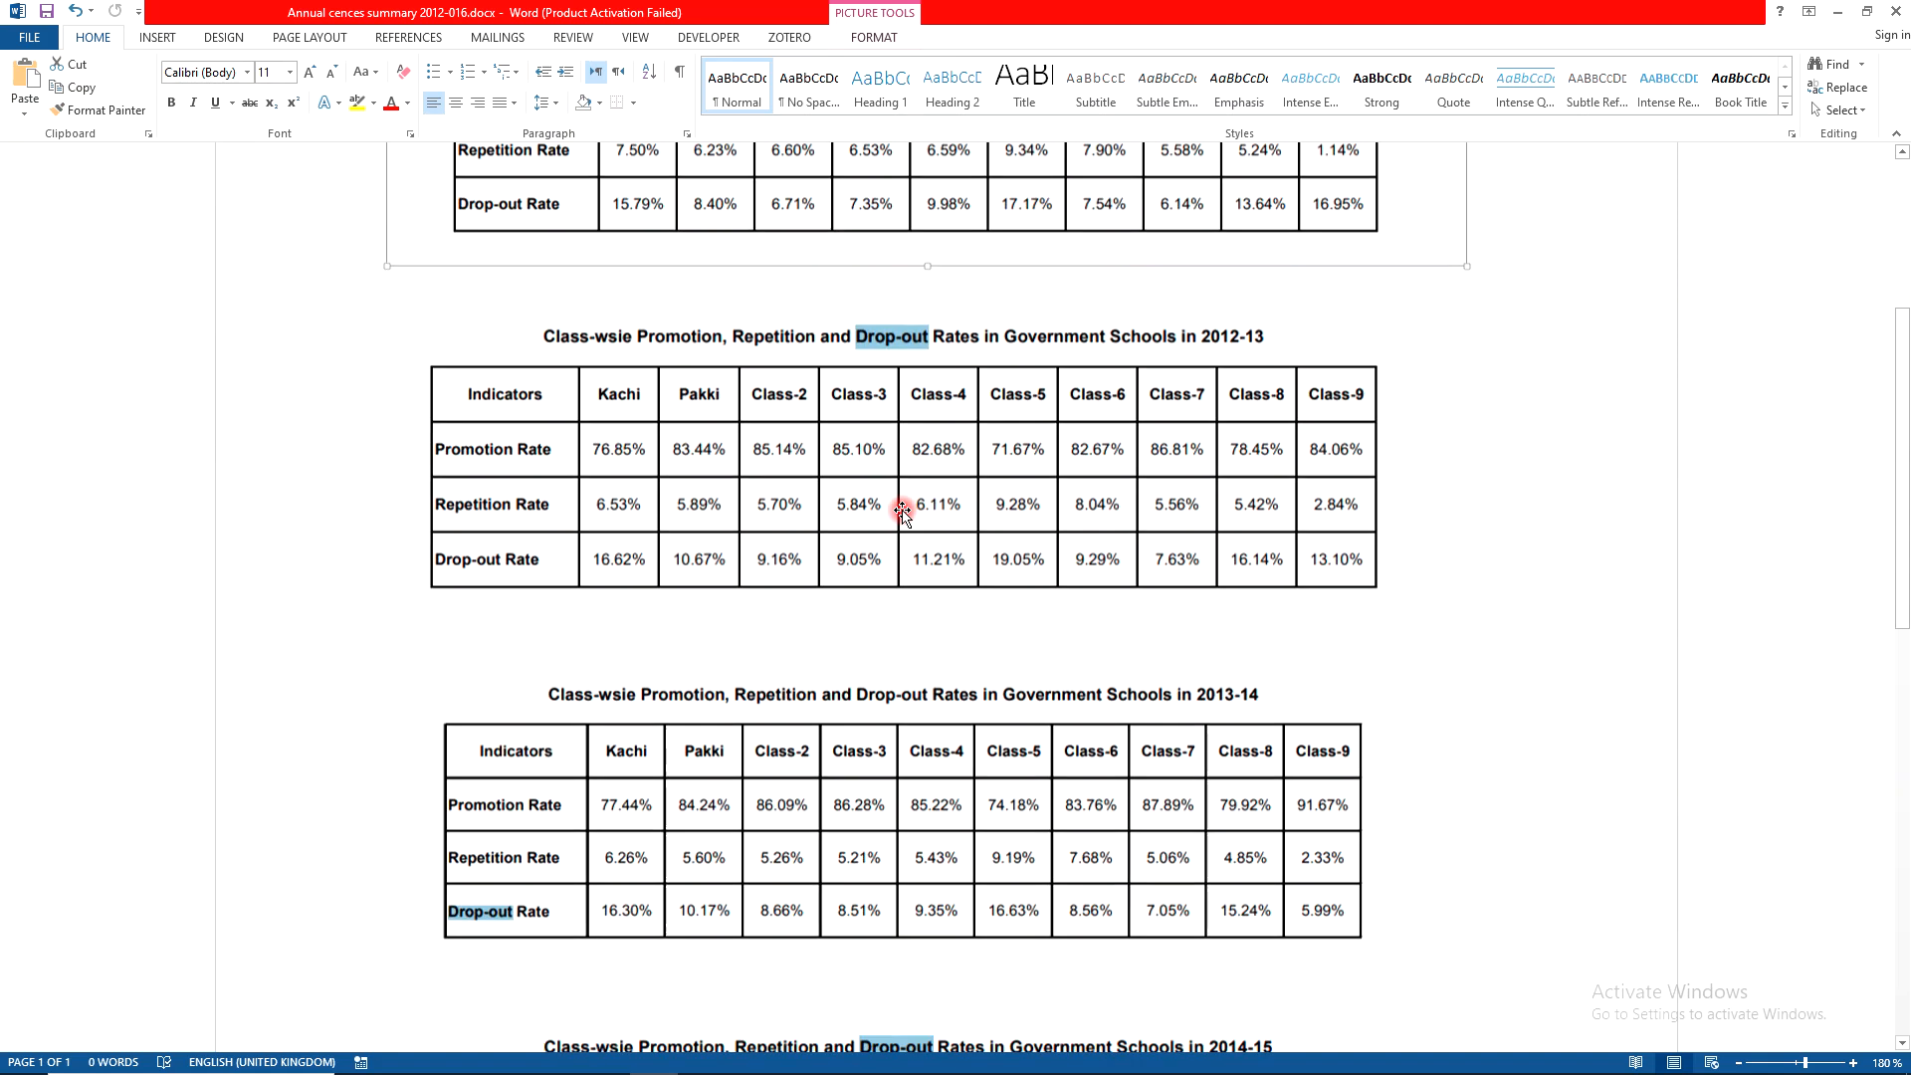
scroll(1032, 638, down, 3)
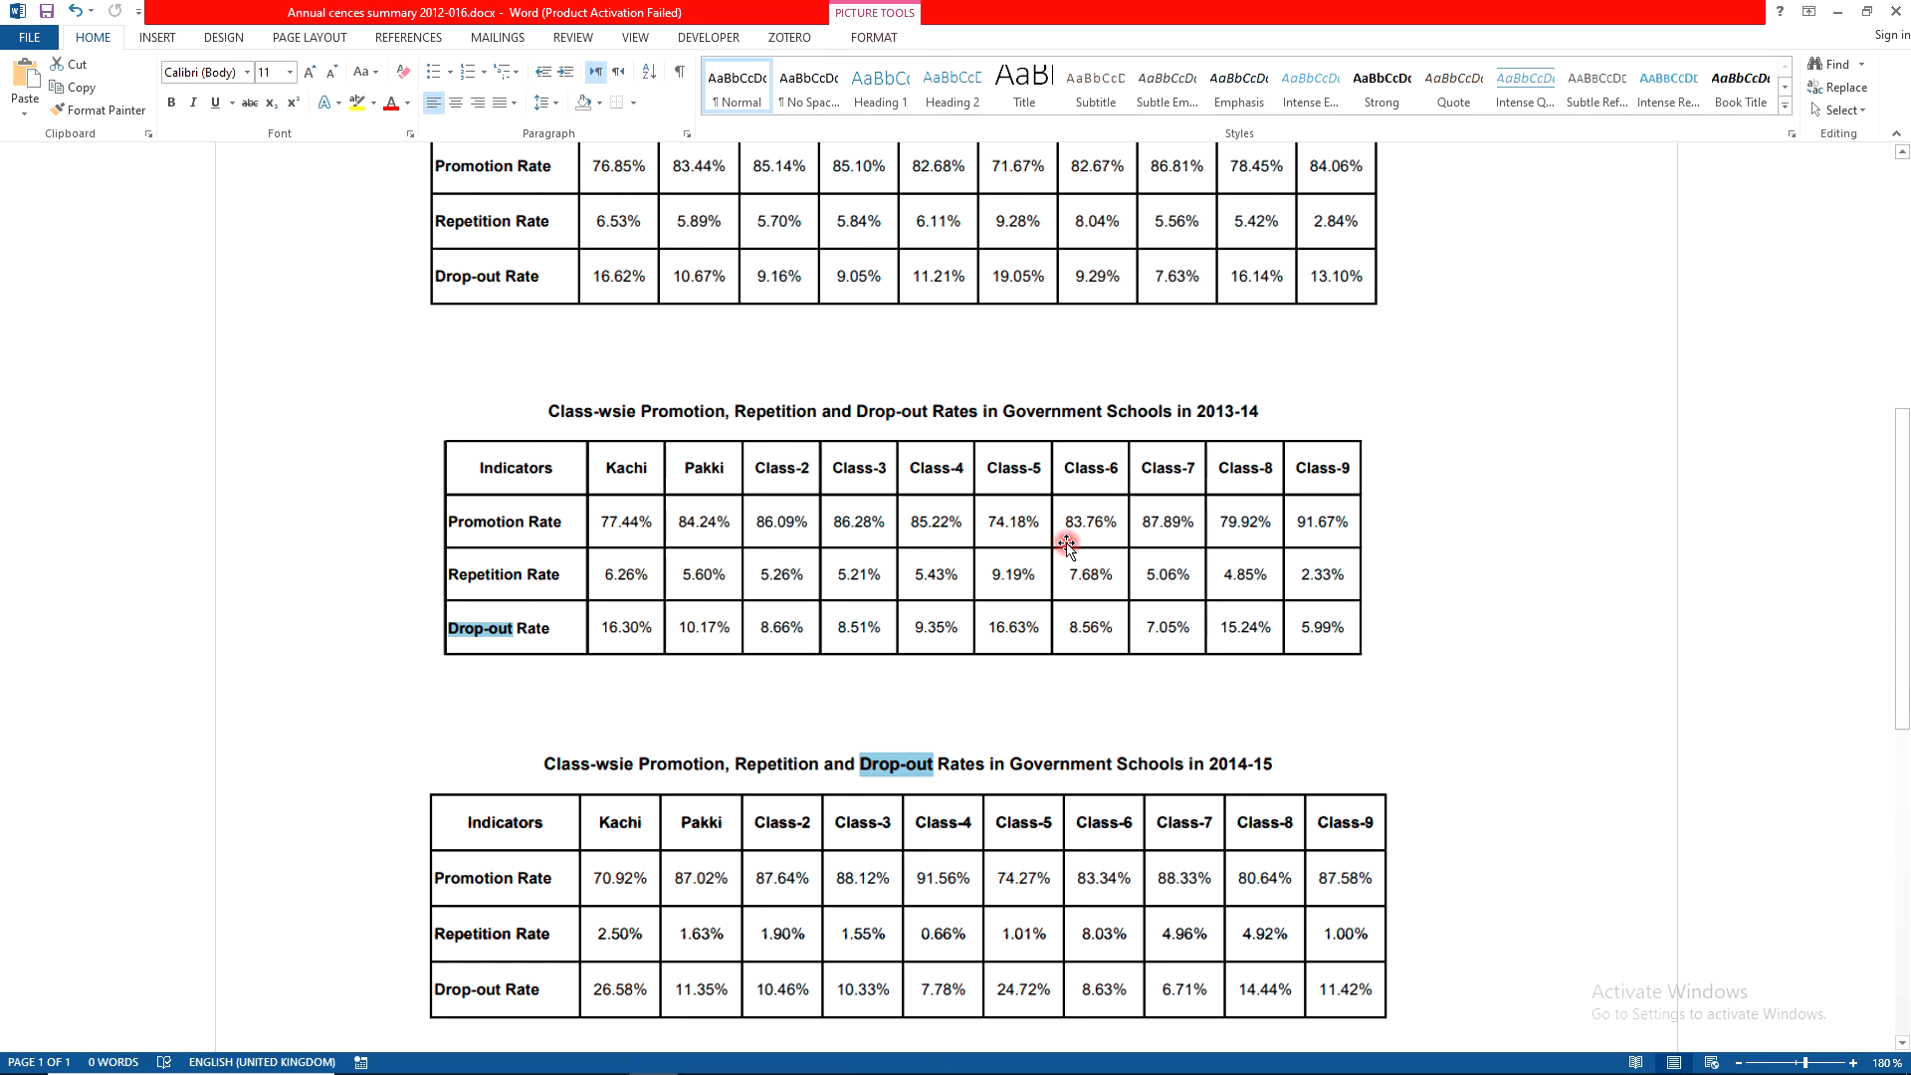
Open the ASC 2014-15 report PDF in Chrome and check the drop-out rates for Swat boys and the report year
mouse_move(464, 1055)
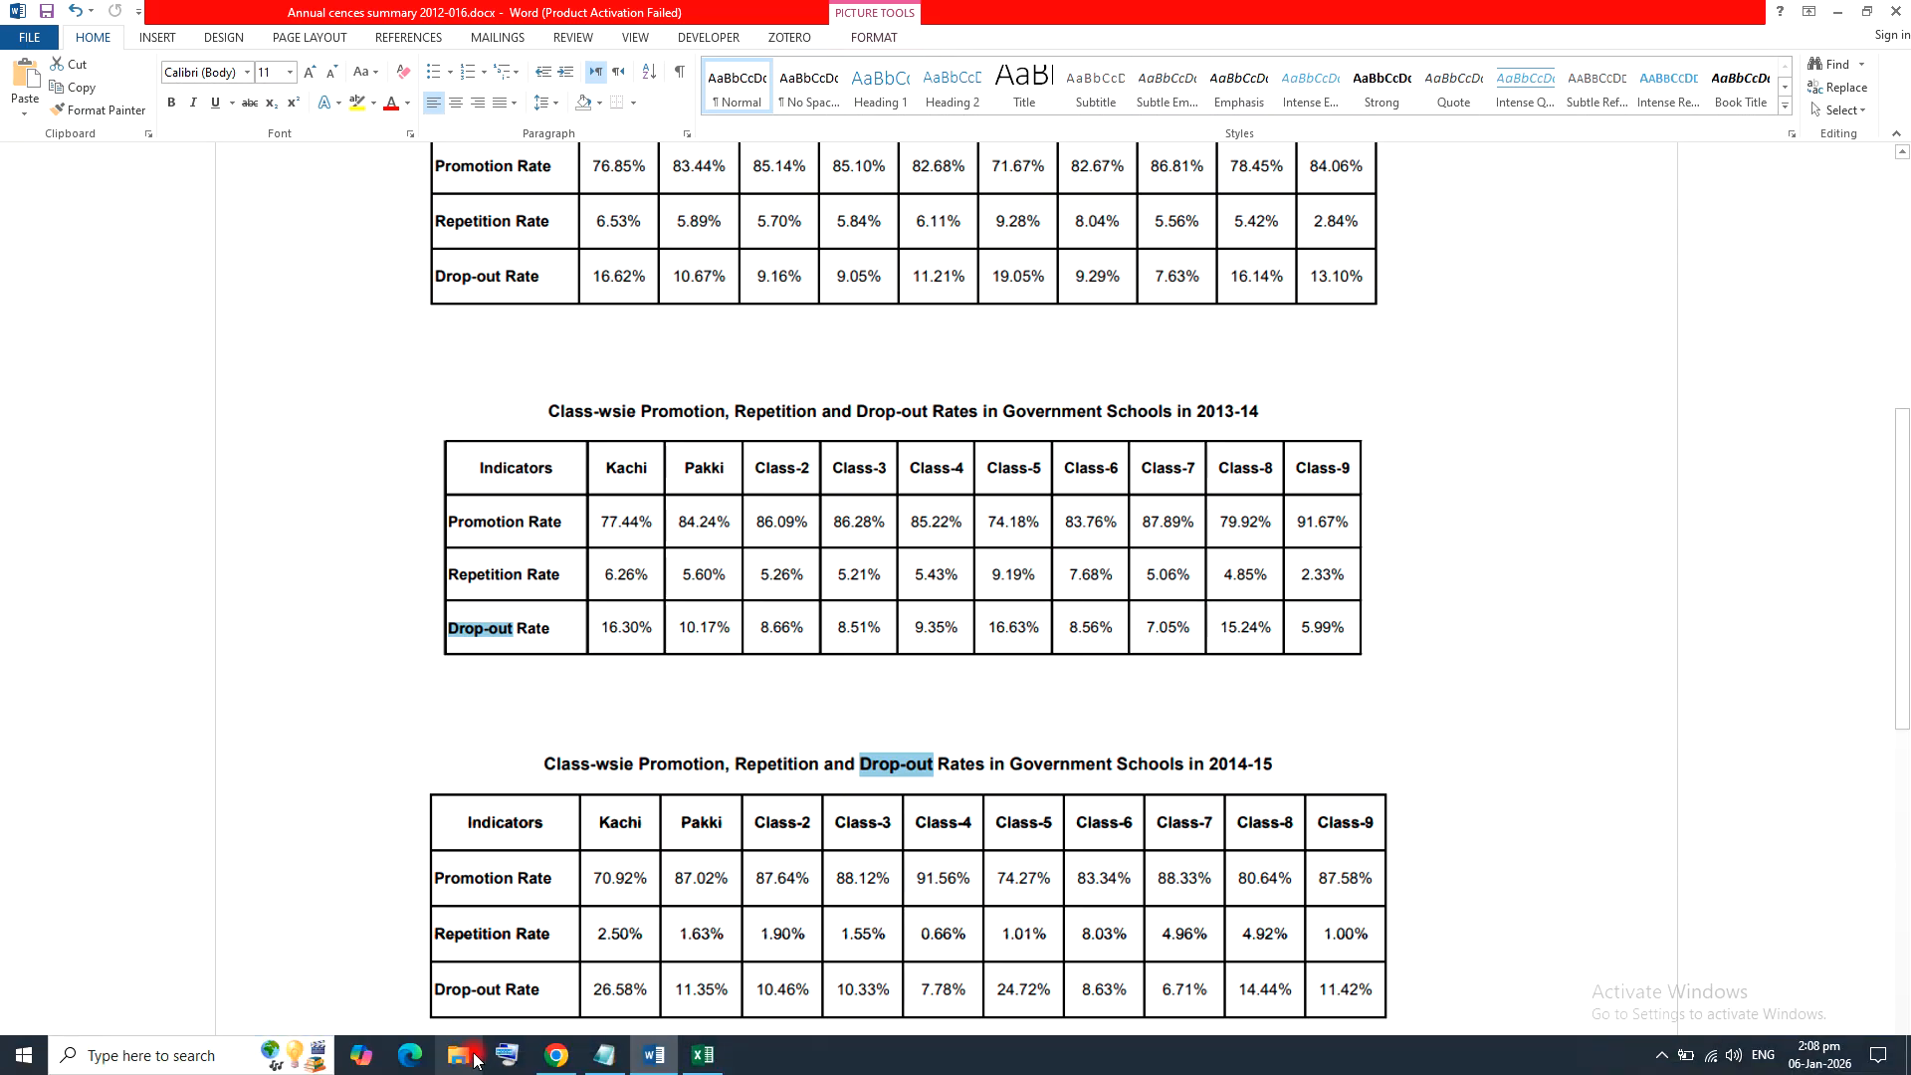
click(555, 1055)
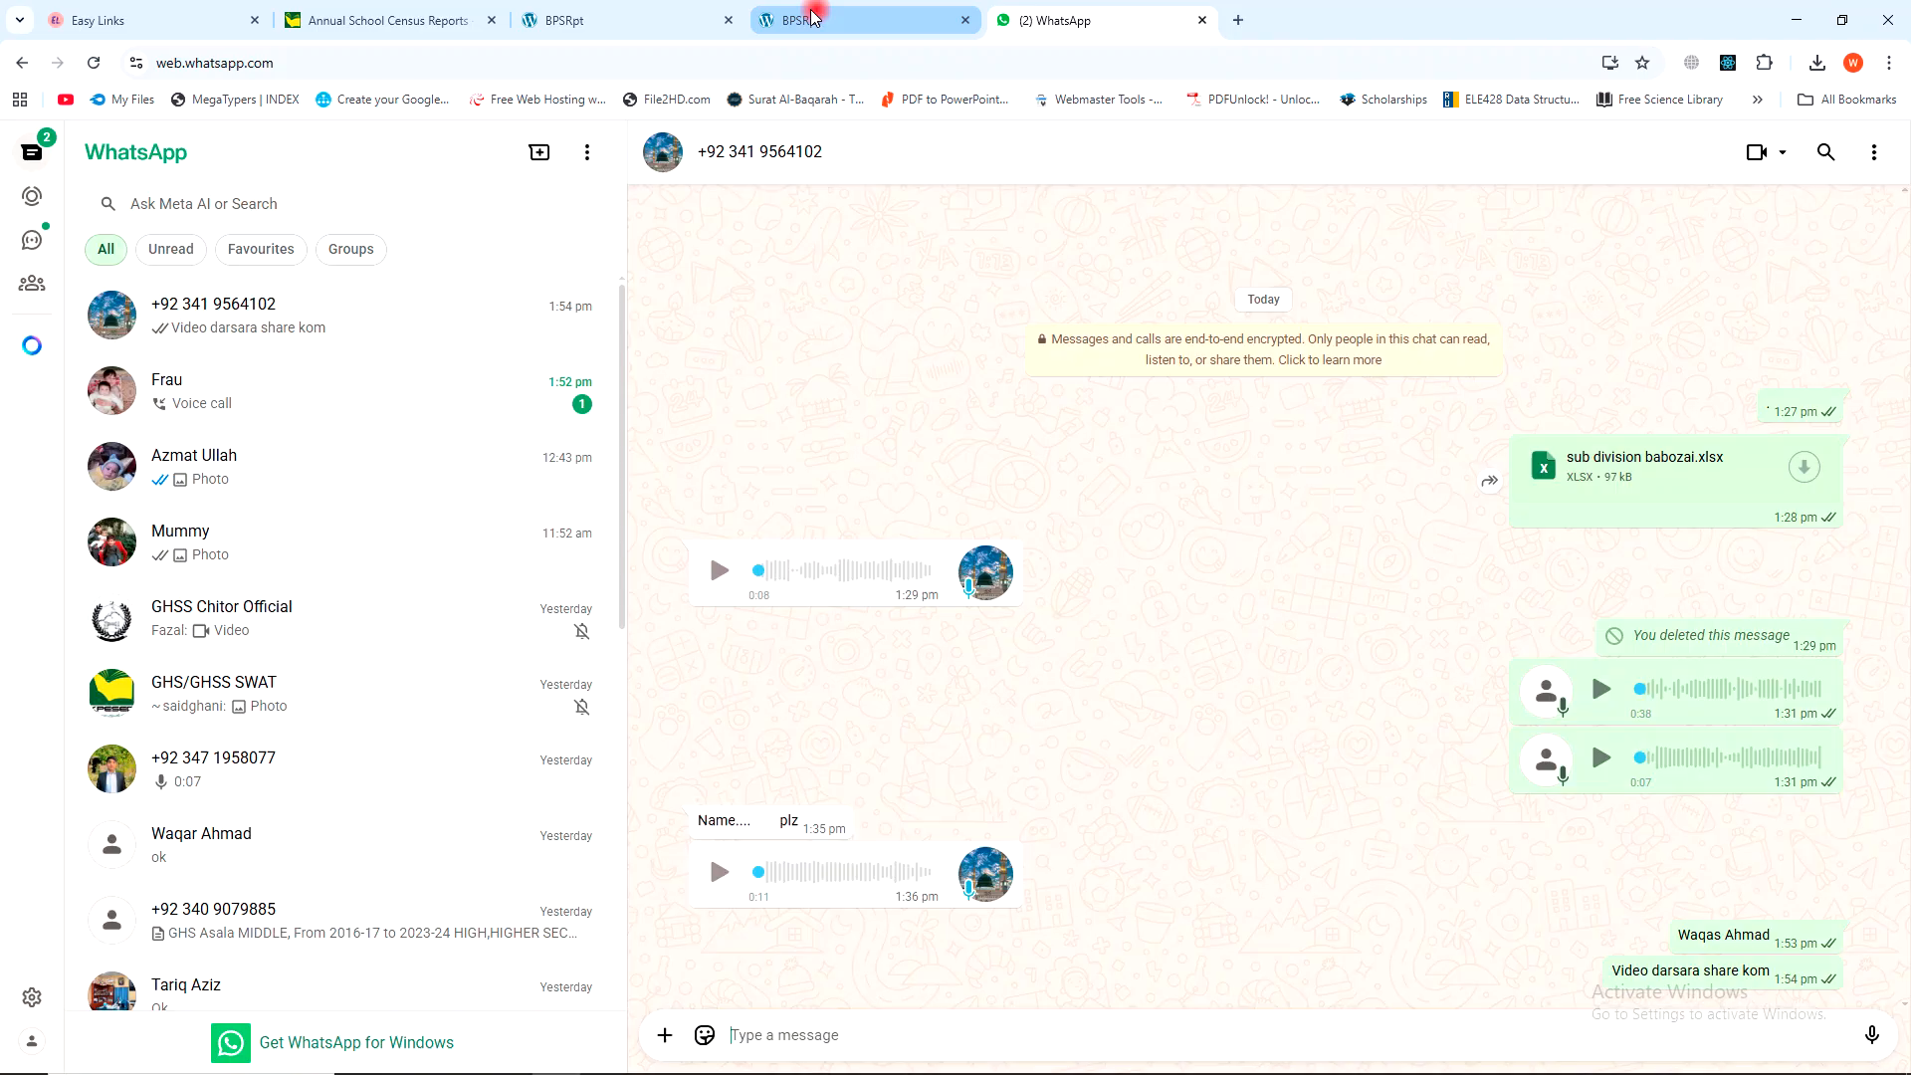
click(814, 17)
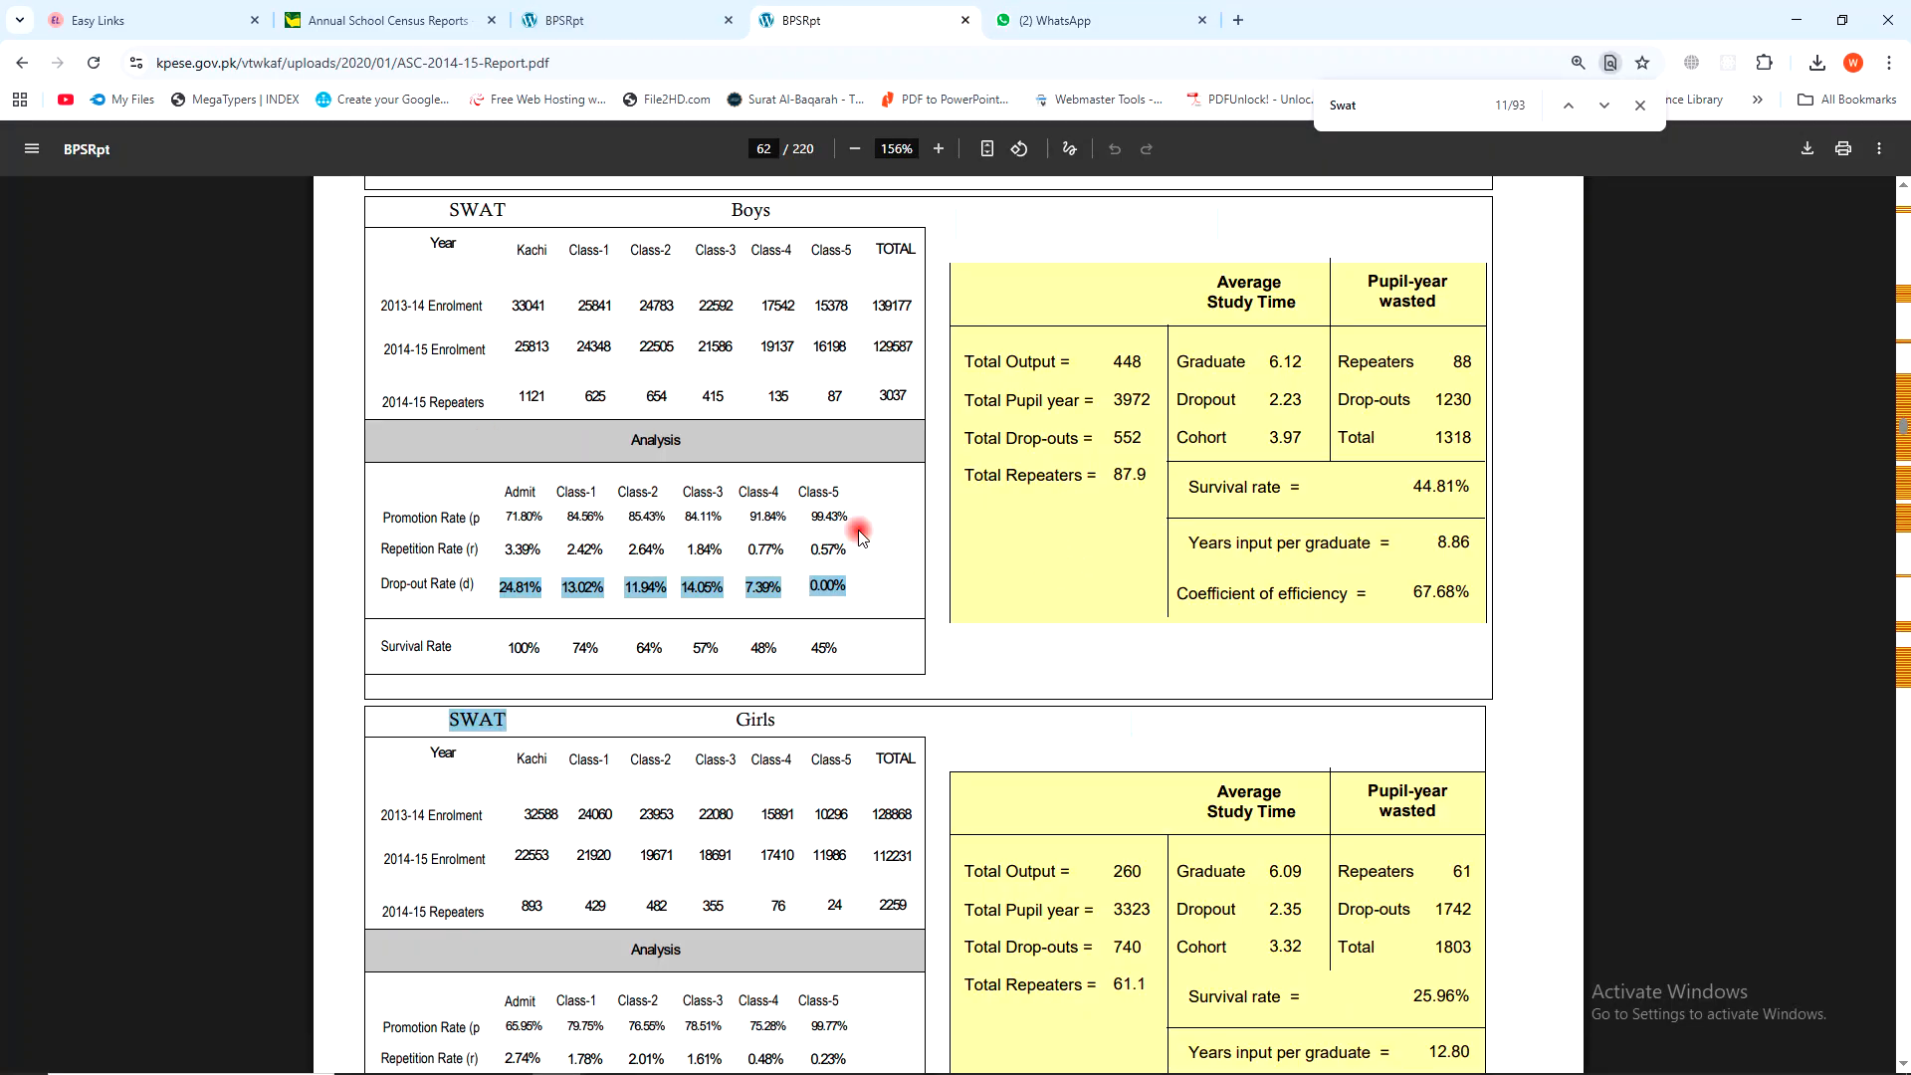
click(519, 594)
drag(499, 594, 694, 587)
click(461, 62)
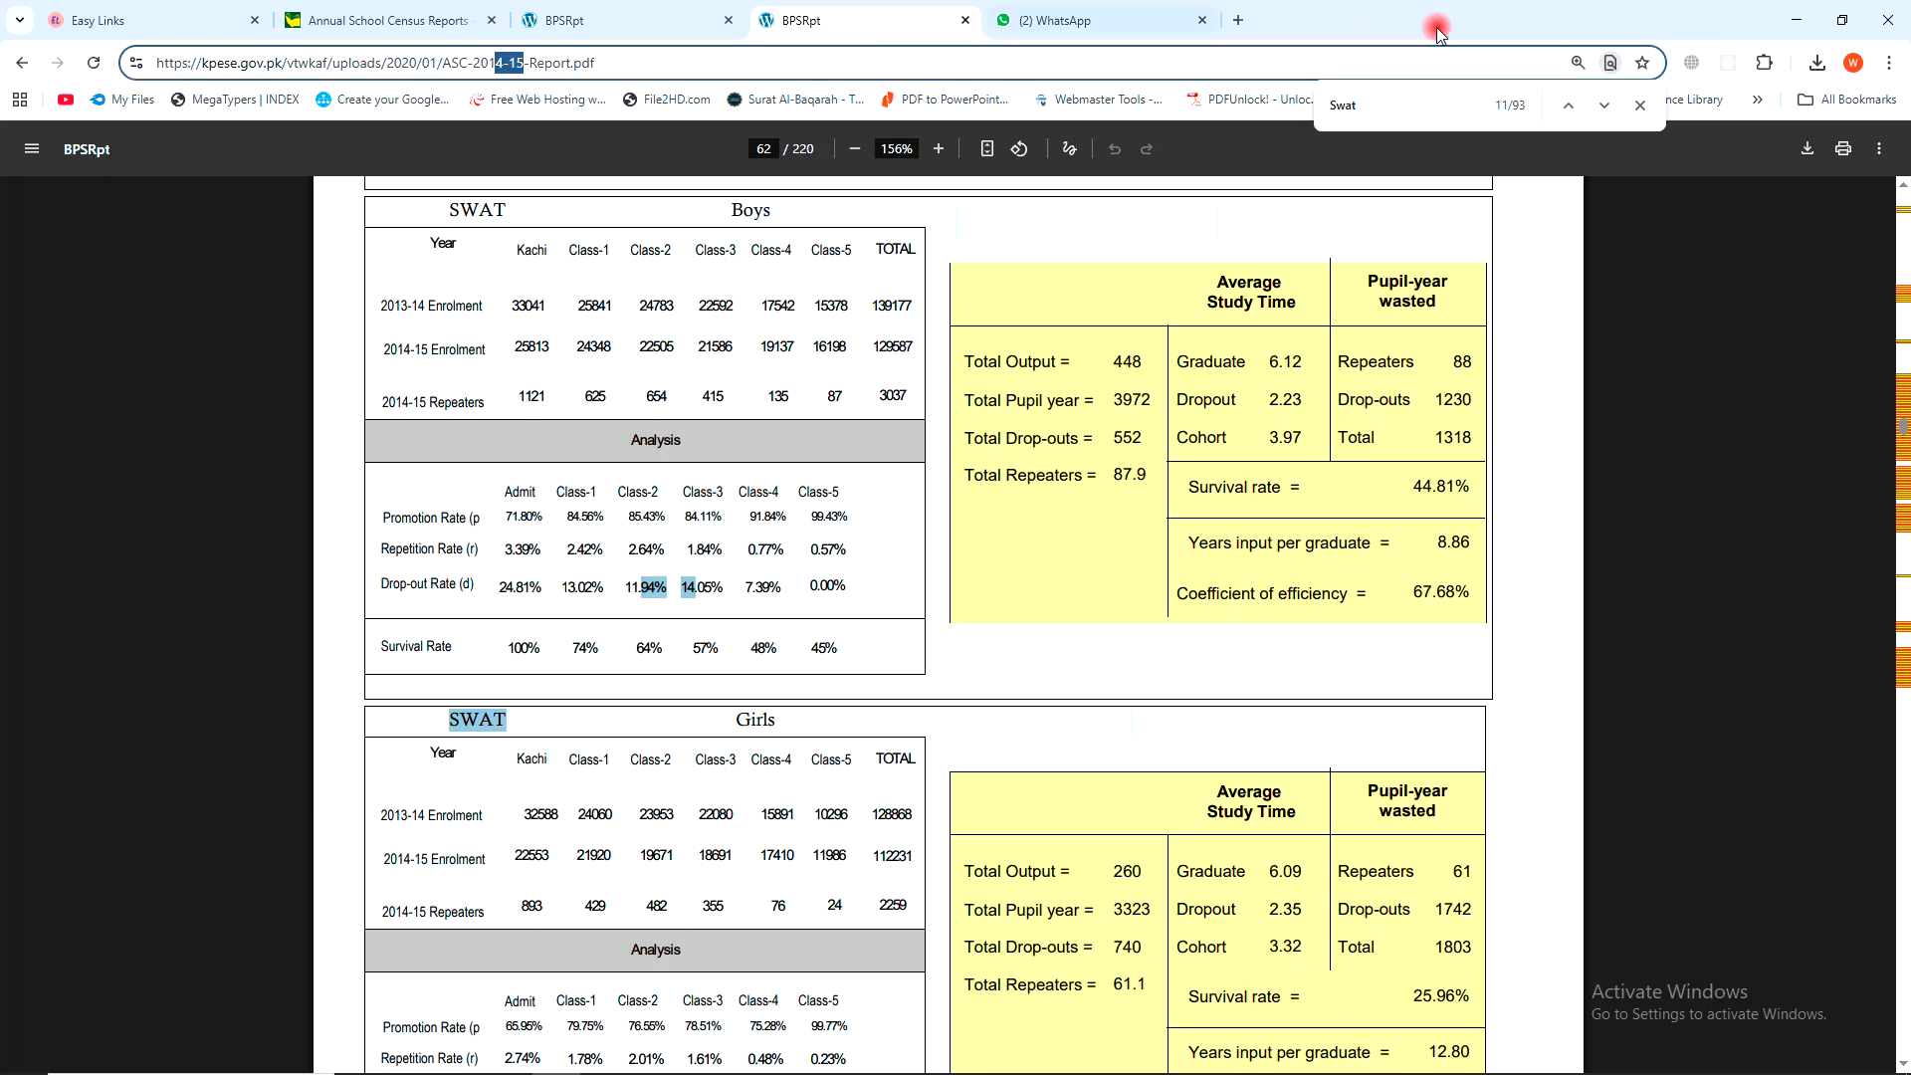
click(1796, 20)
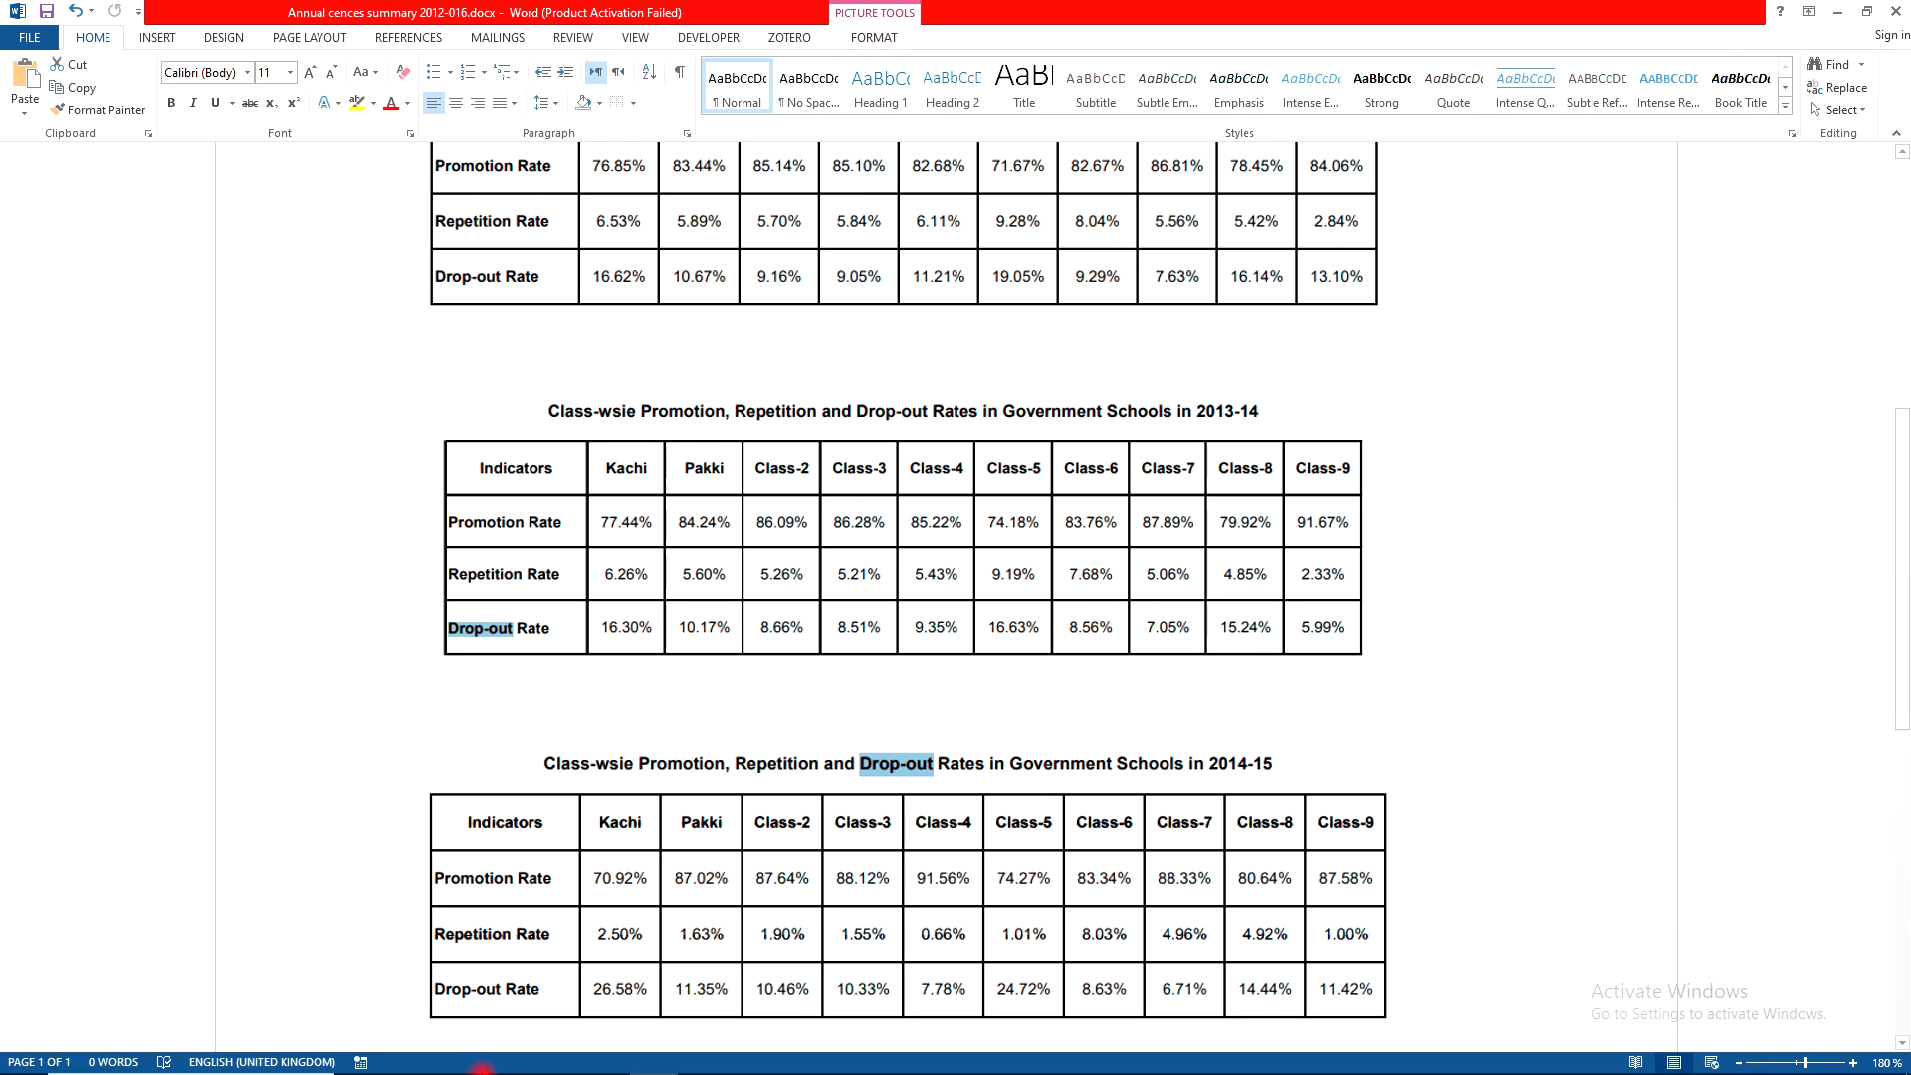
Switch back to the Excel workbook and inspect the Kachi field enrolment cell of GPS GUL BANDAI
click(693, 1061)
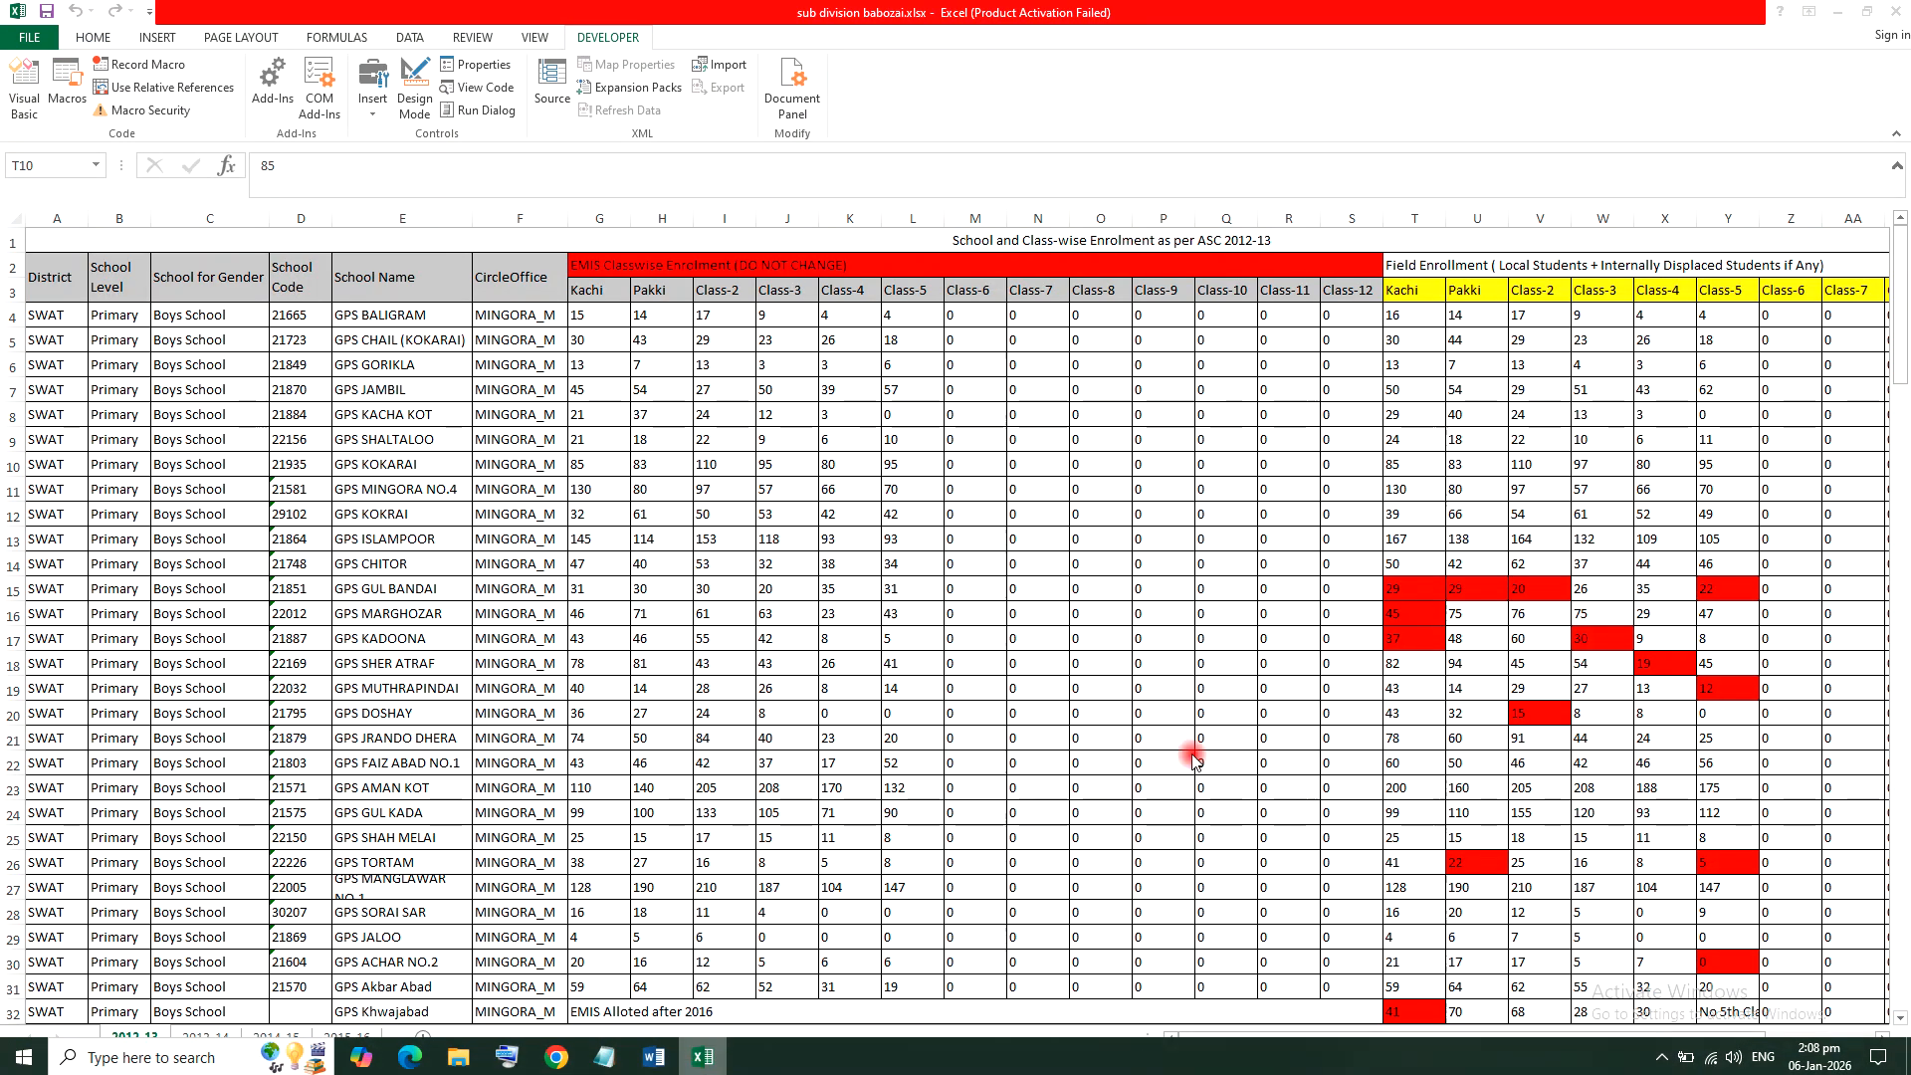
click(1515, 562)
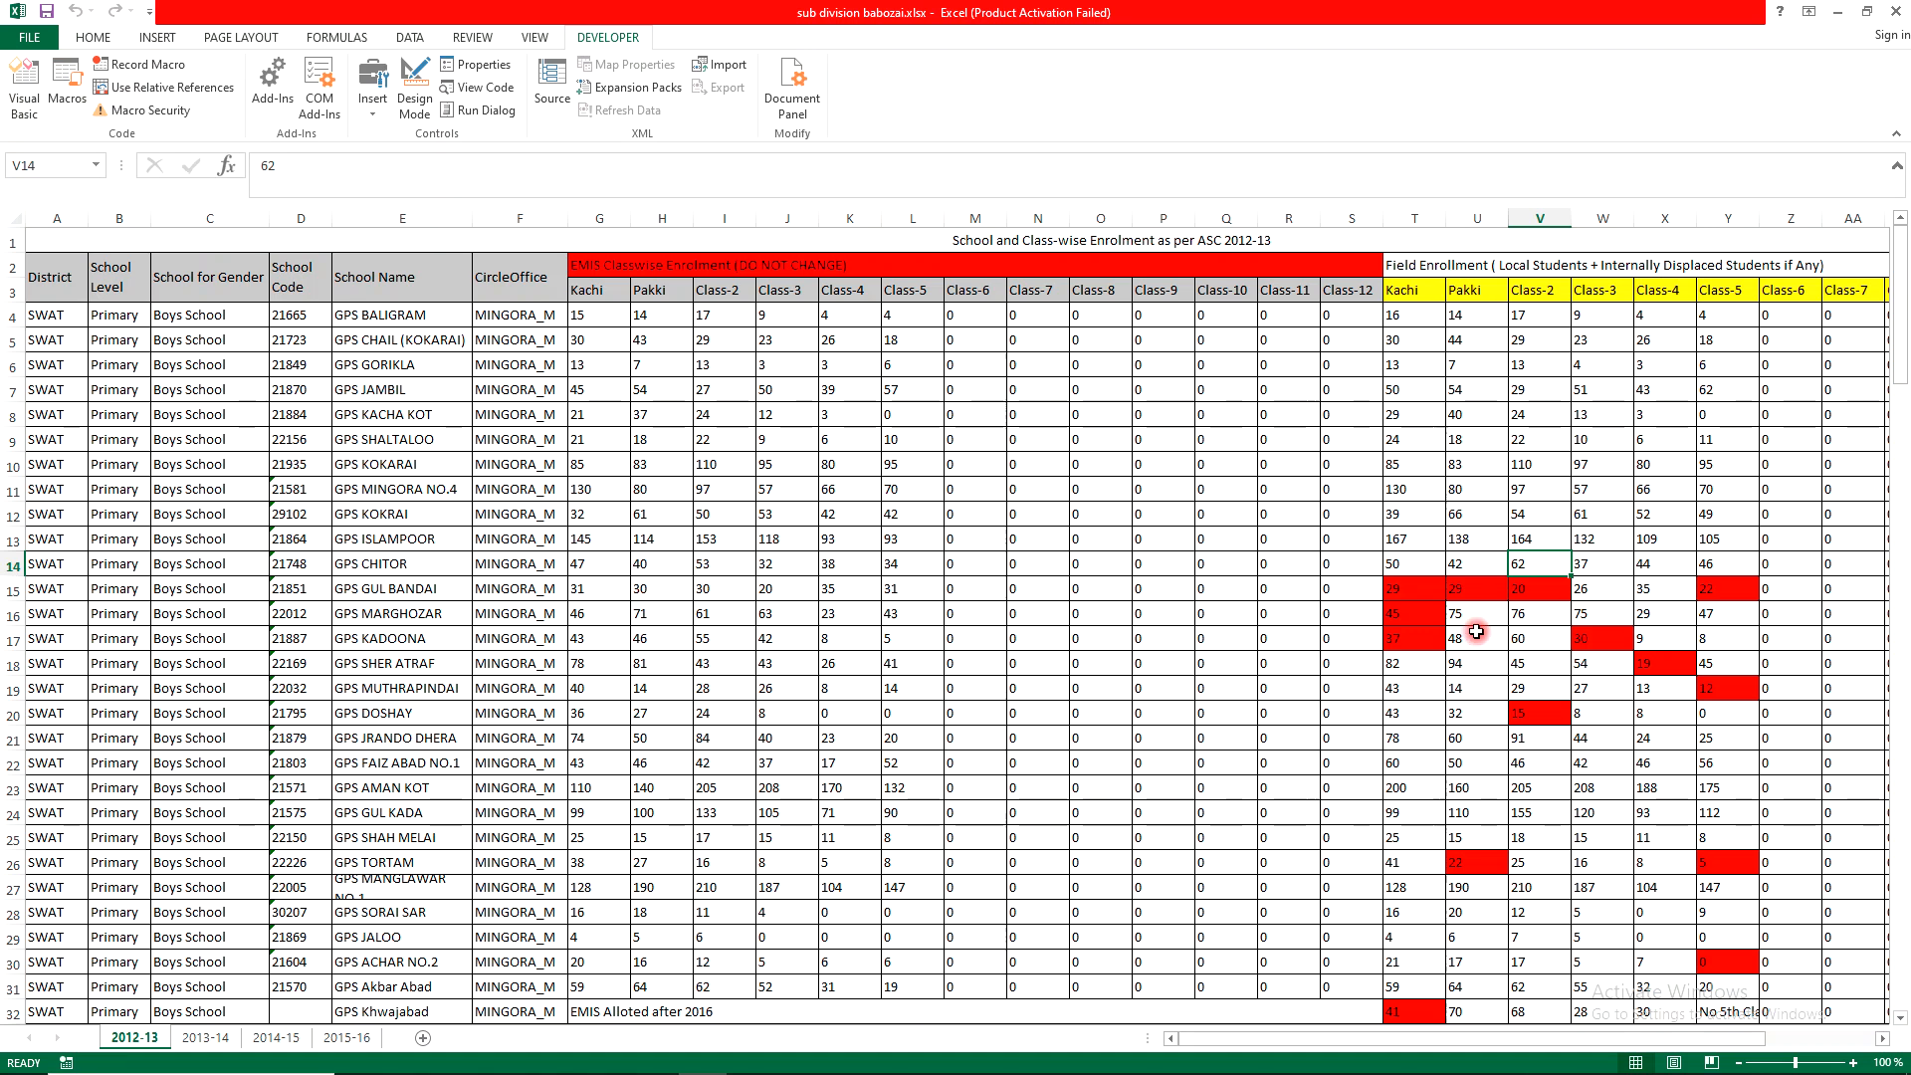
click(1427, 602)
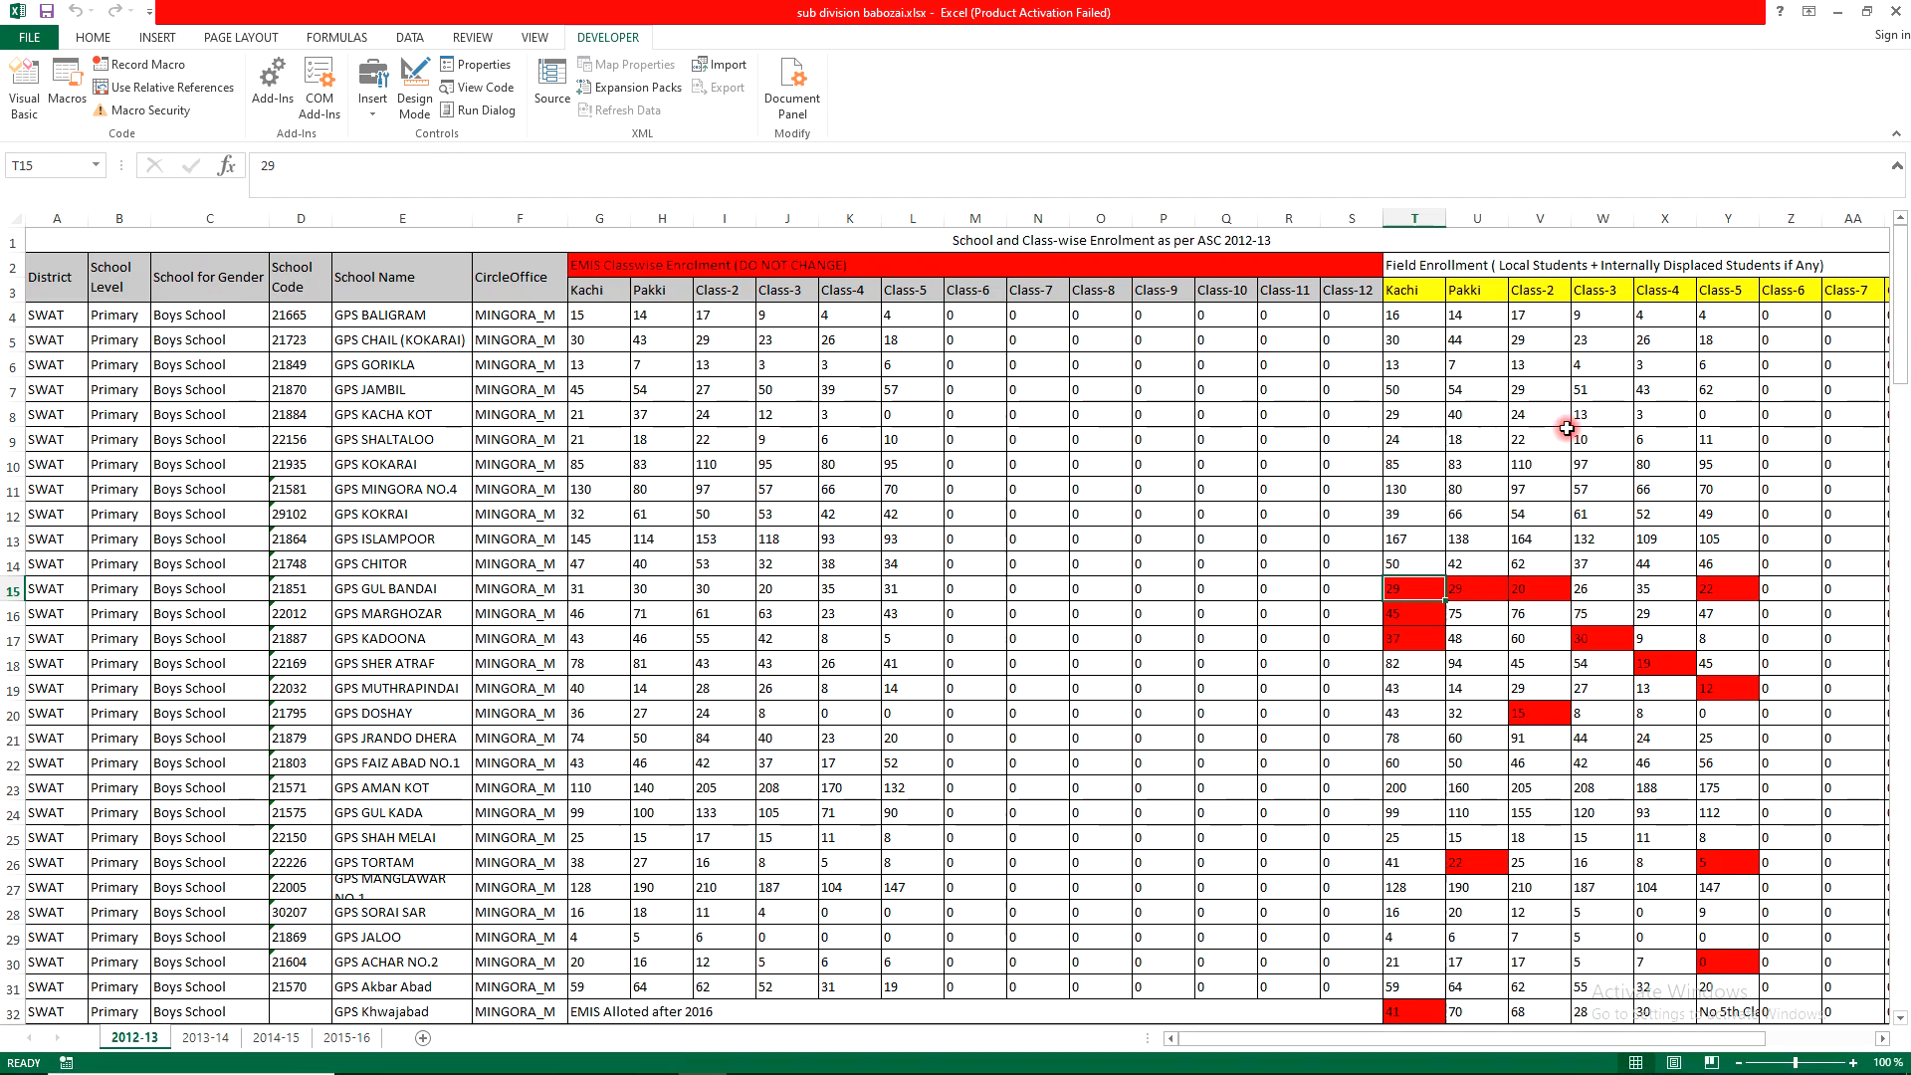
Review the highlighted enrolment cells across the 2012-13, 2013-14 and 2014-15 sheets, finishing on 2012-13
scroll(1577, 423, down, 7)
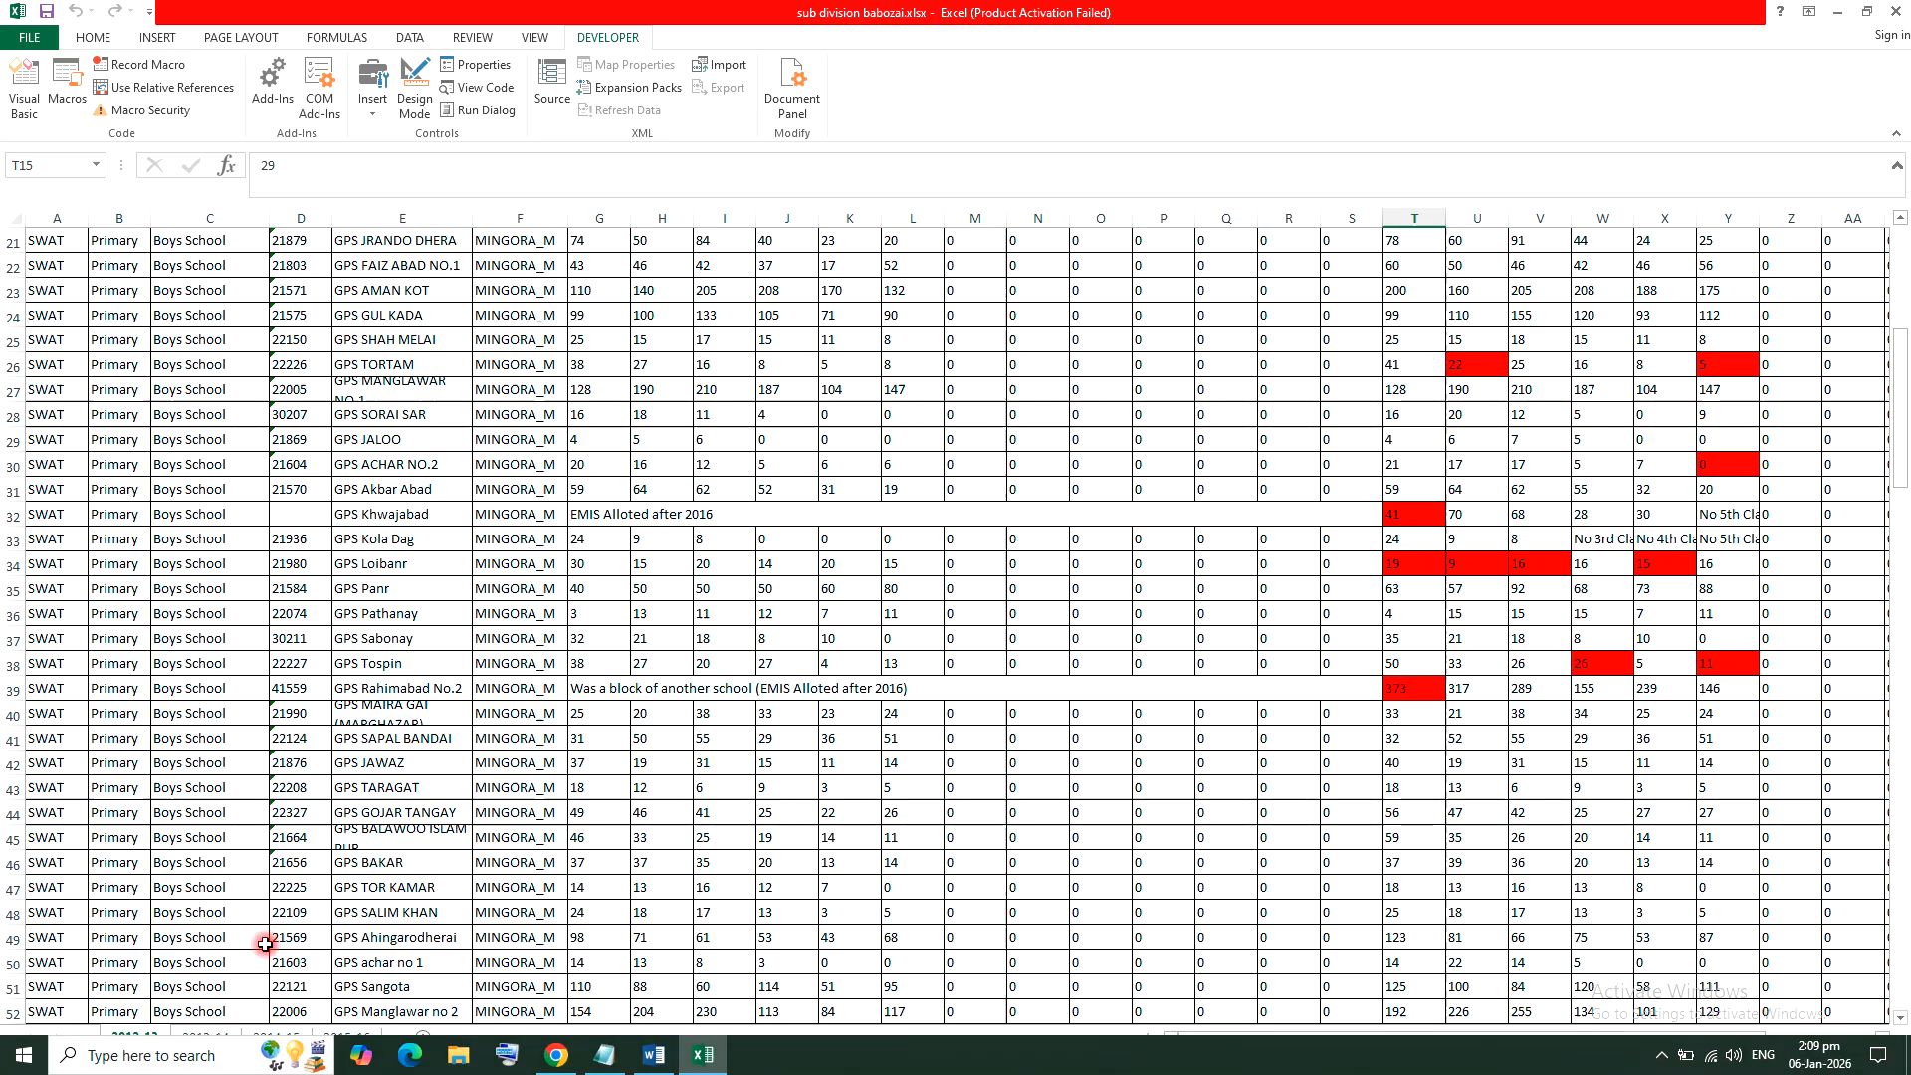
click(215, 1038)
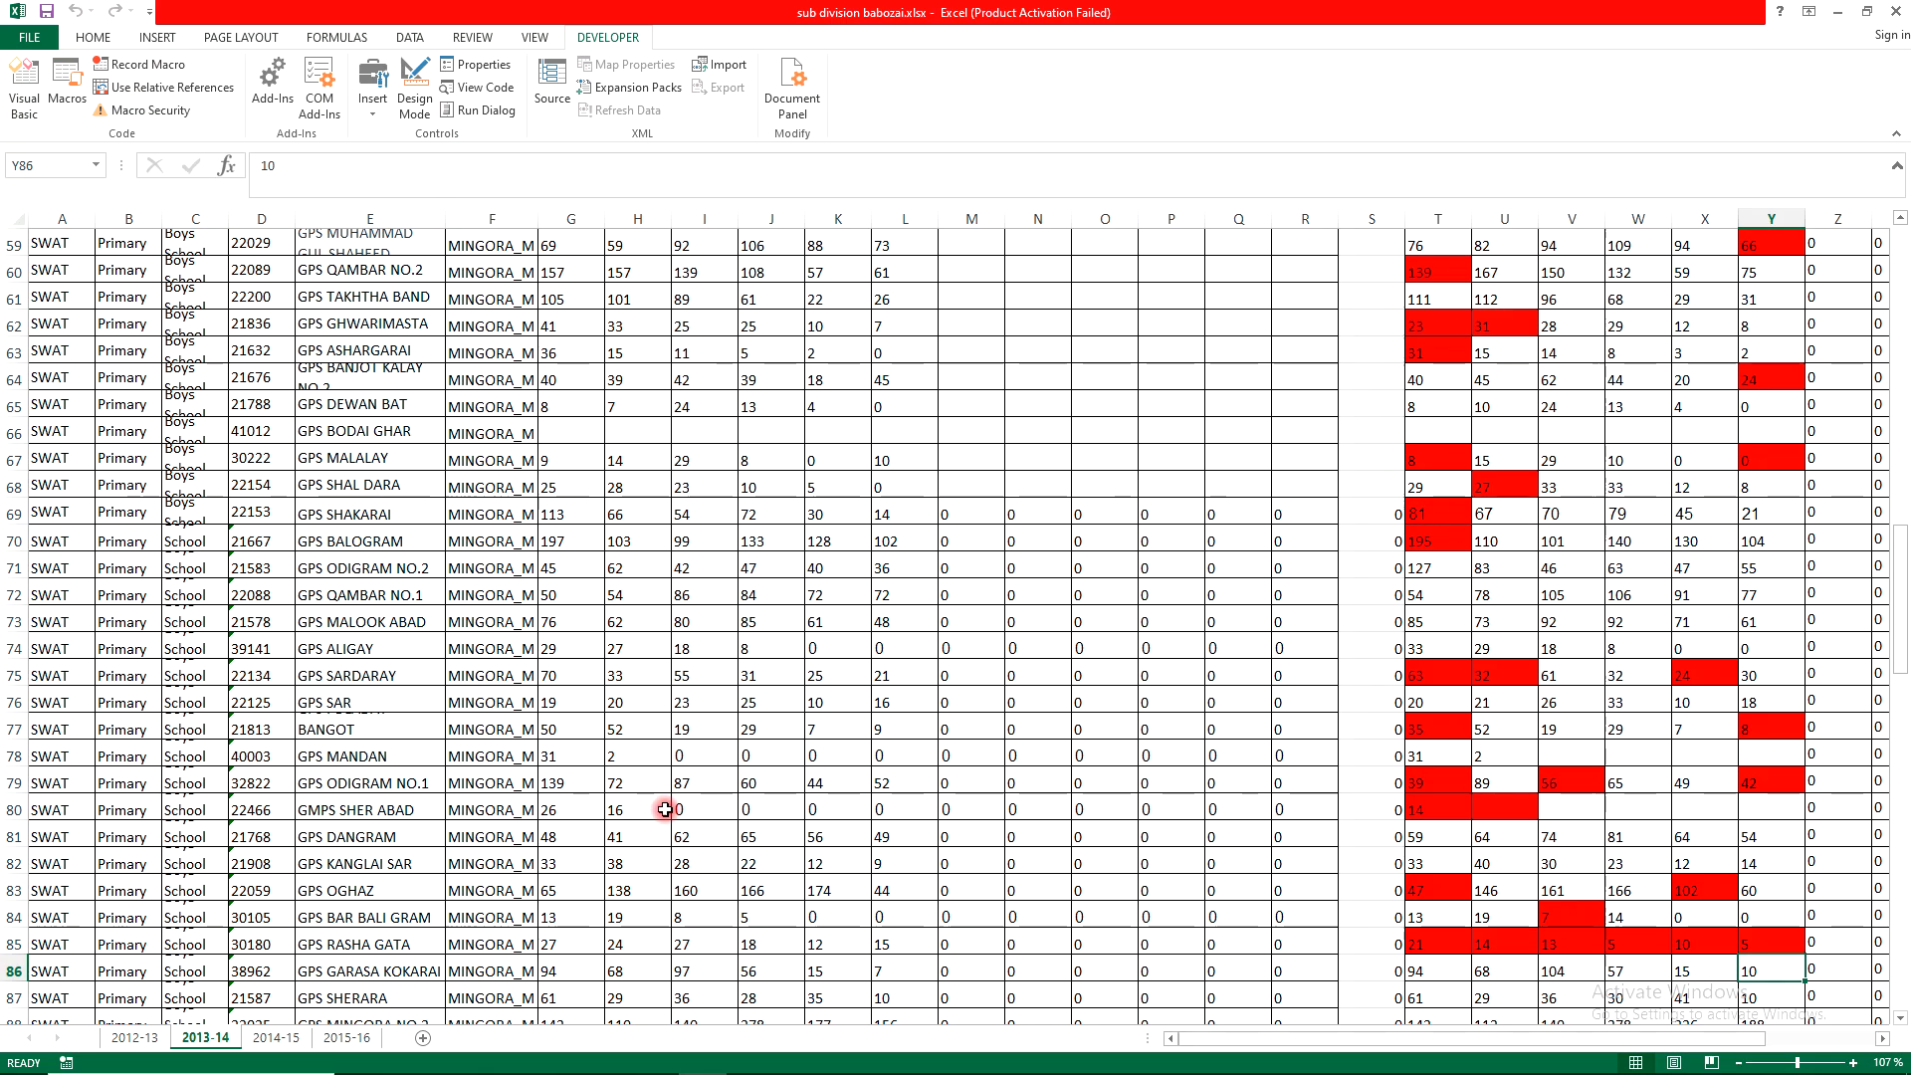
click(289, 1040)
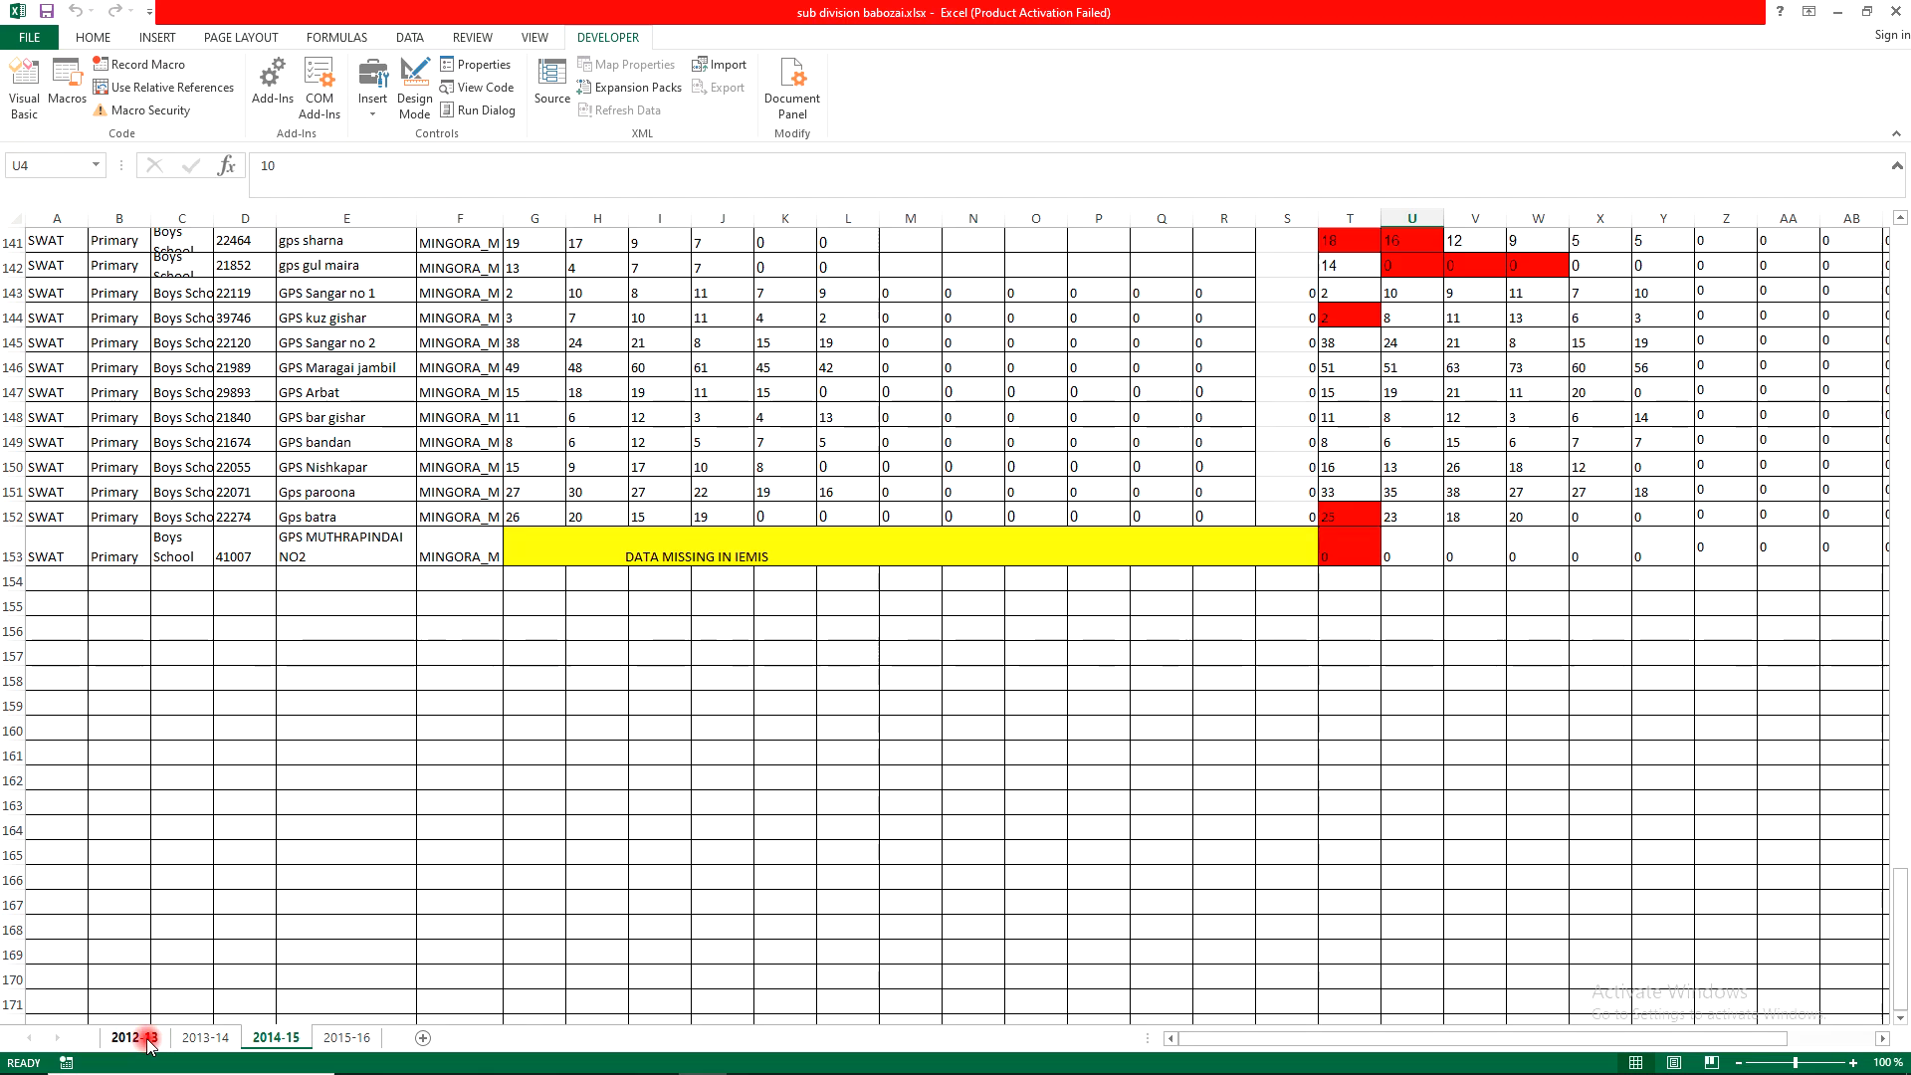
click(135, 1037)
scroll(876, 637, down, 3)
scroll(933, 610, up, 6)
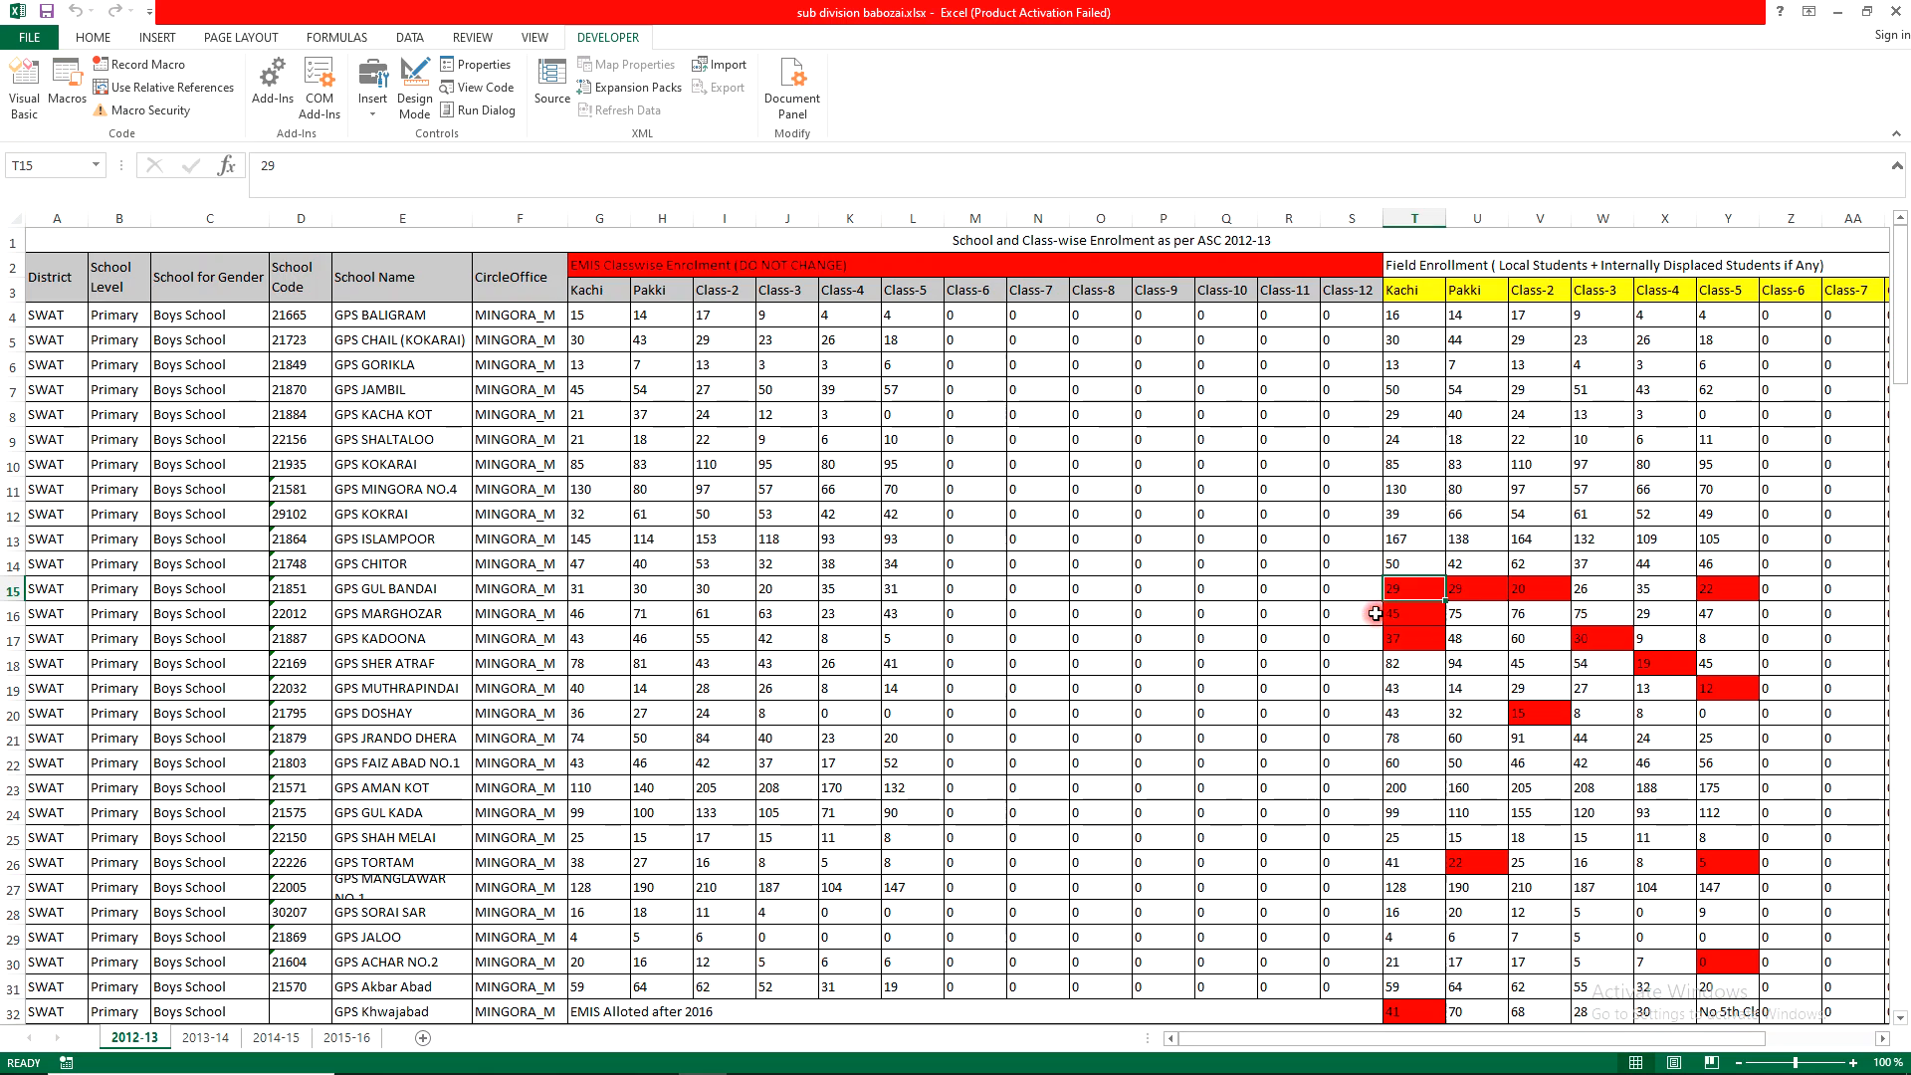
Set the Kachi field enrolment of GPS GUL BANDAI in cell T15 to 32
click(1433, 656)
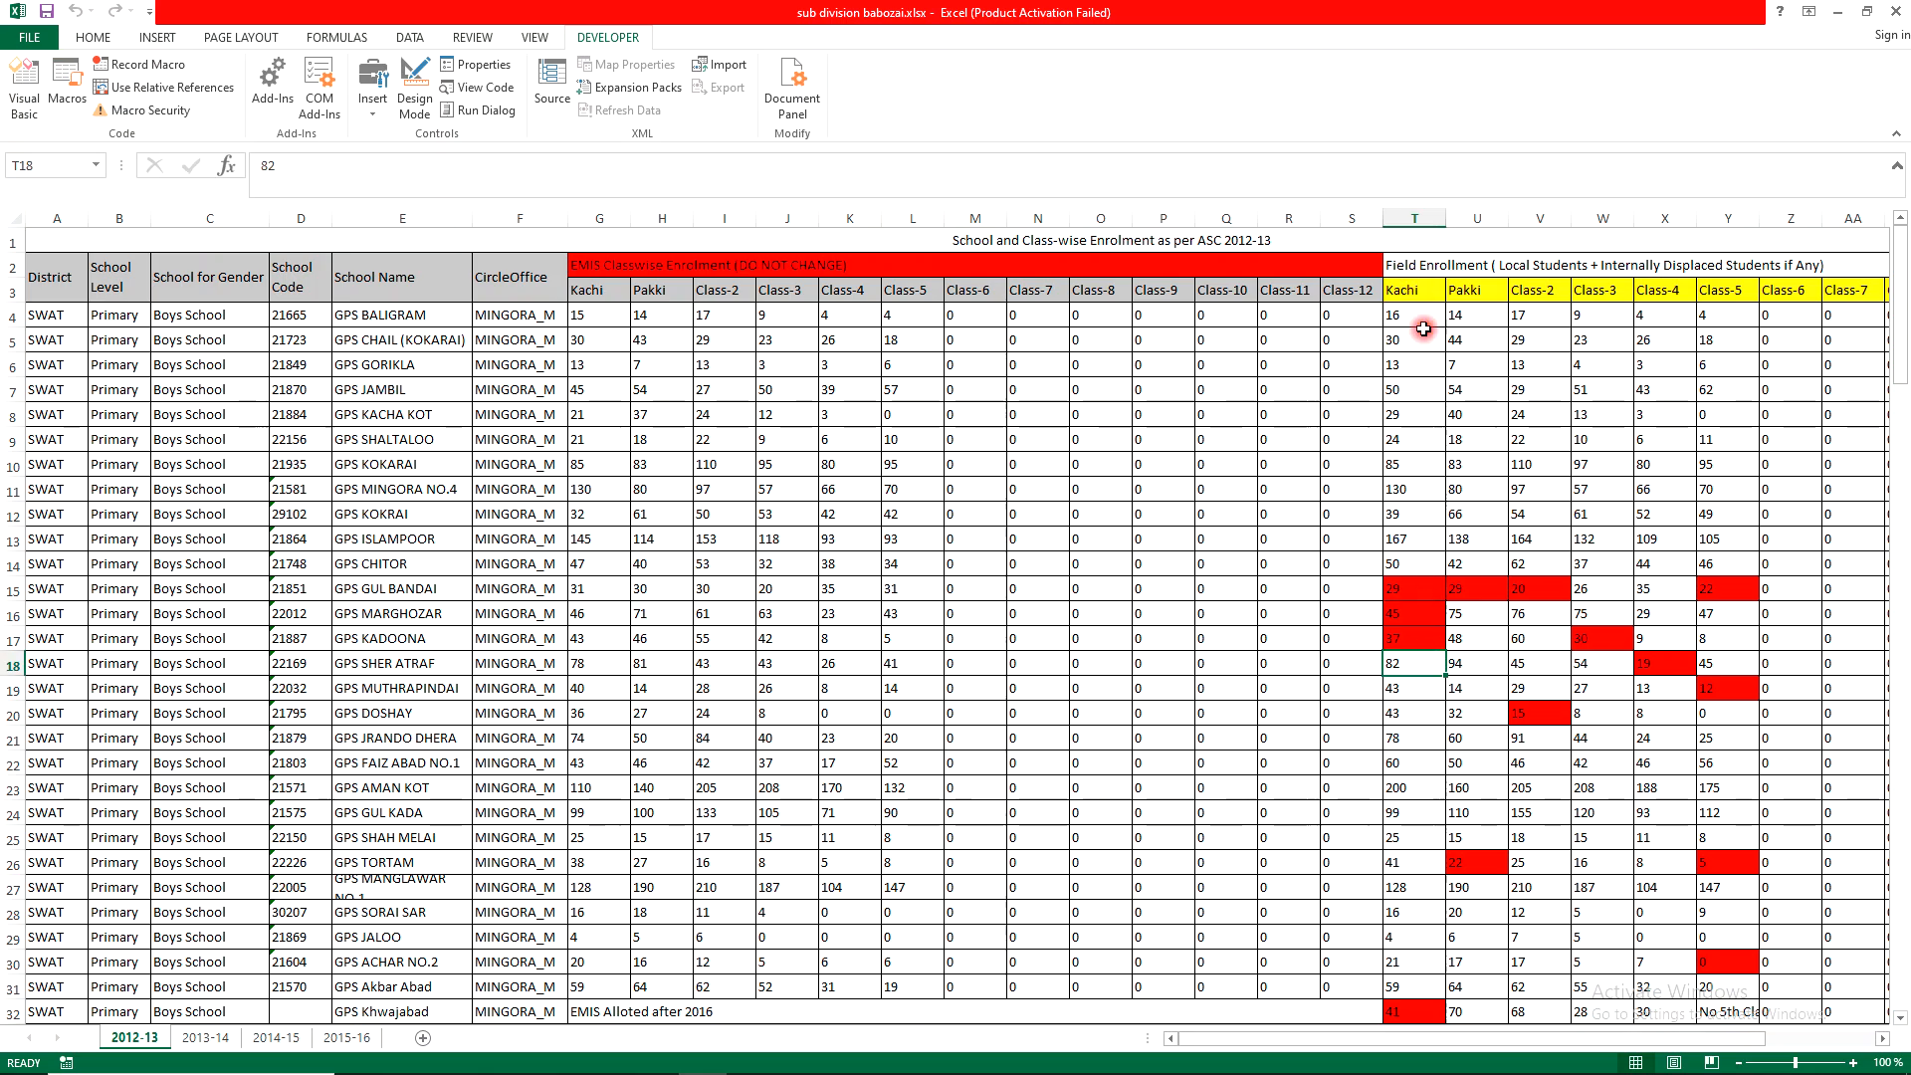
click(1410, 596)
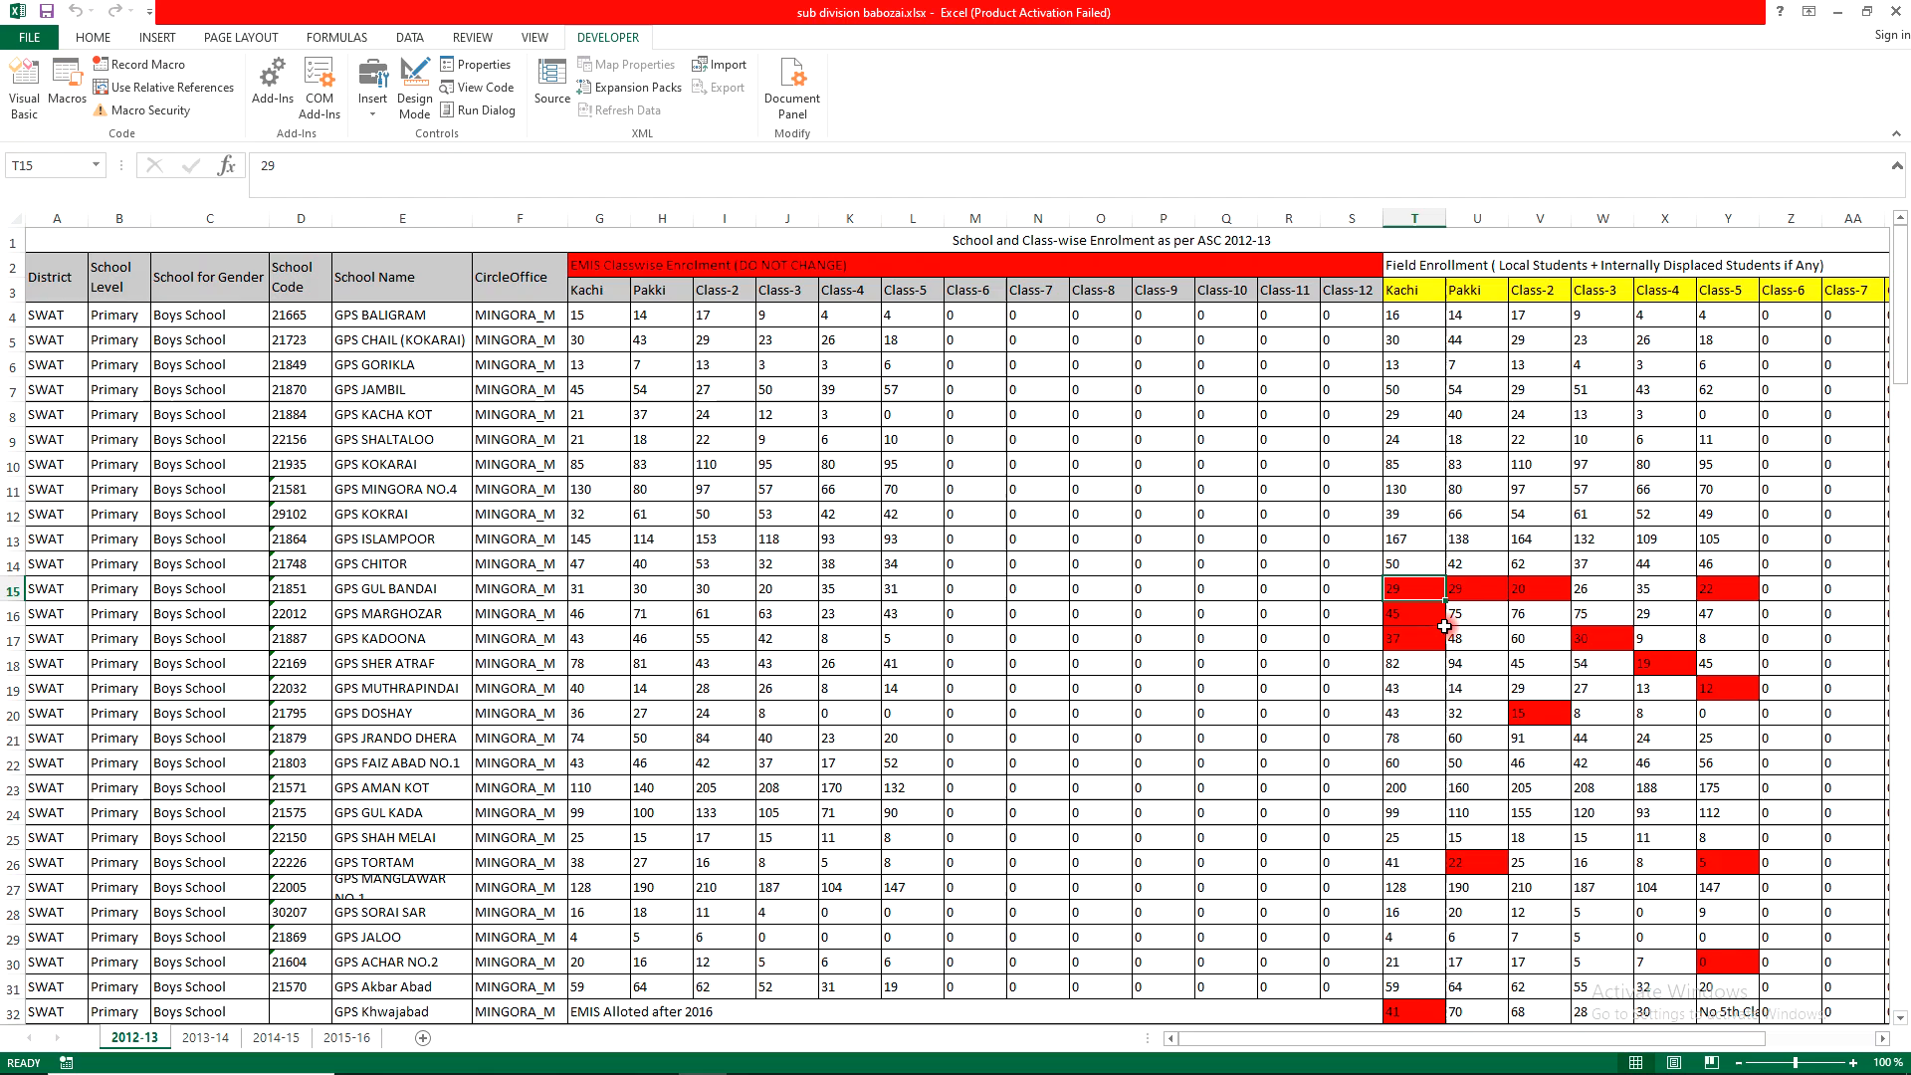
text(32)
key(ctrl+Return)
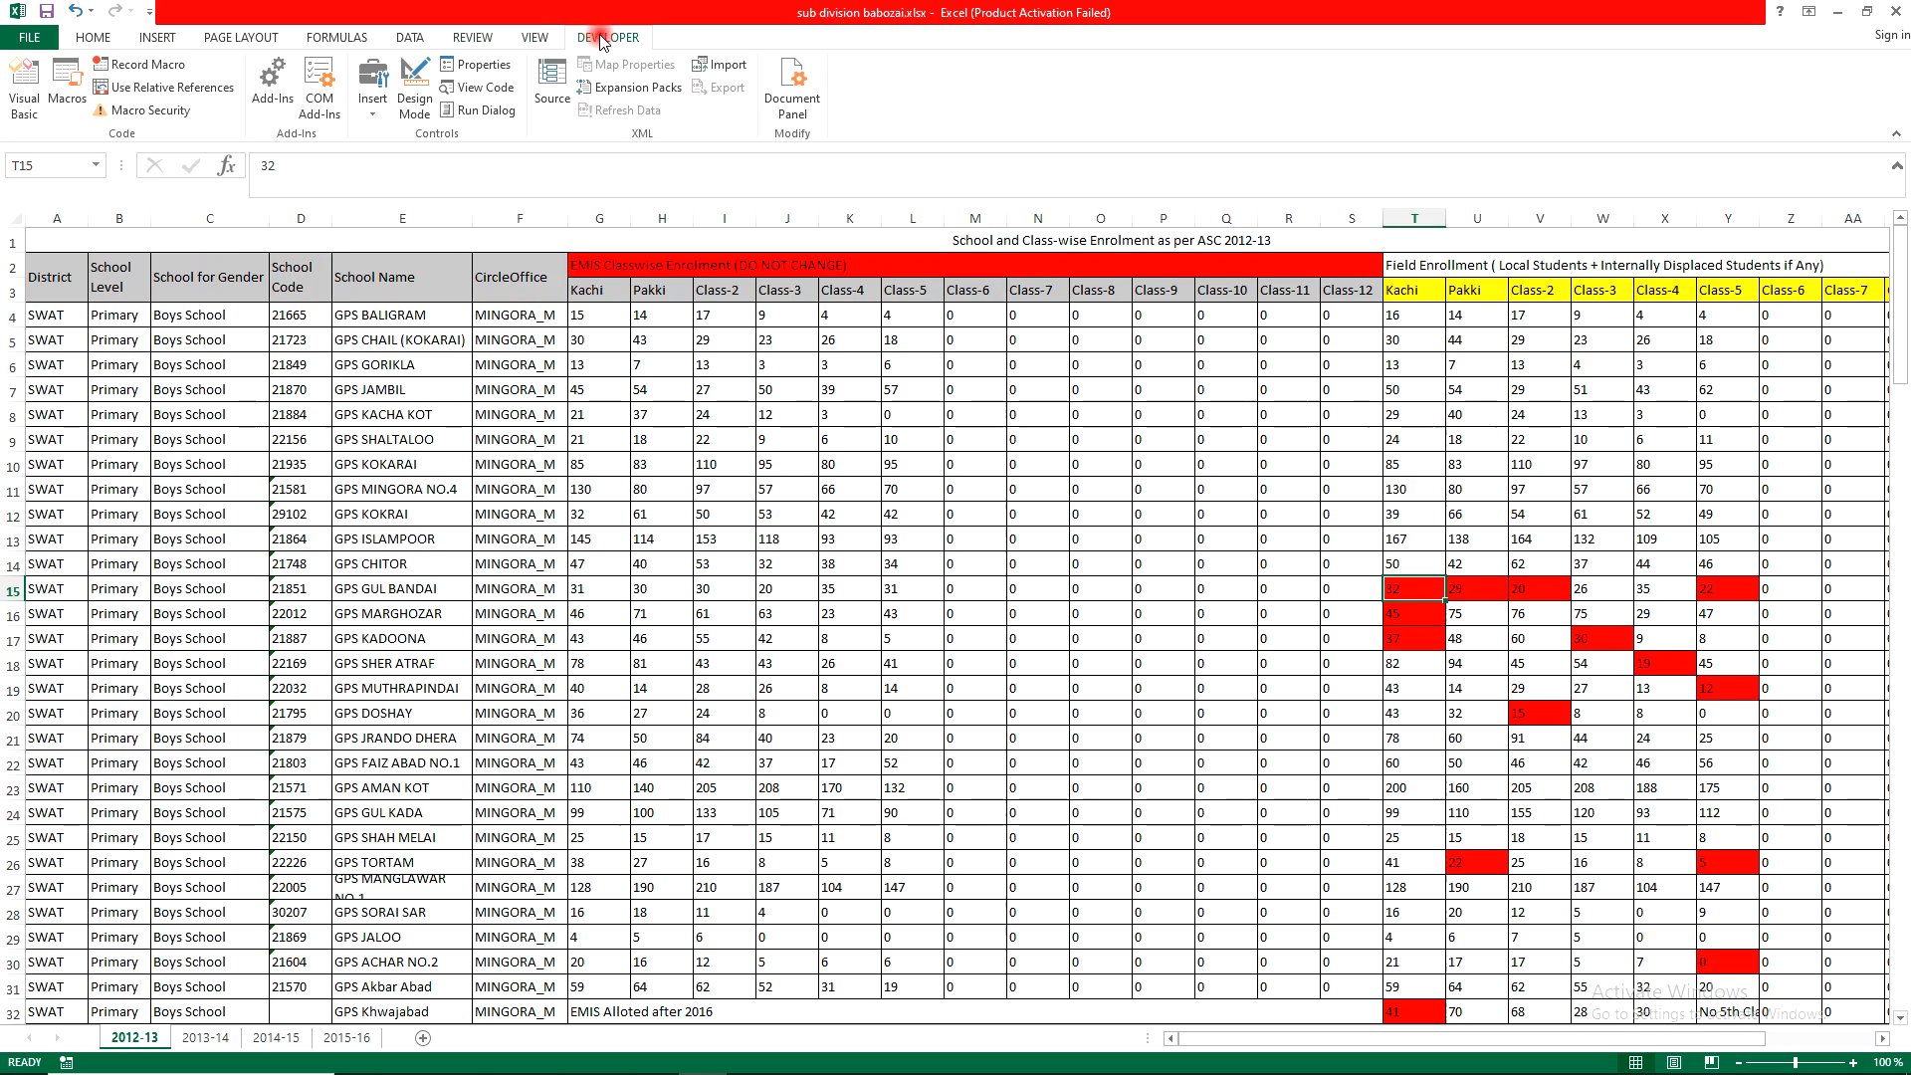
Run the Format_T_Based_On_G macro to recheck the Kachi field enrolment column with 32 in cell T15
click(60, 98)
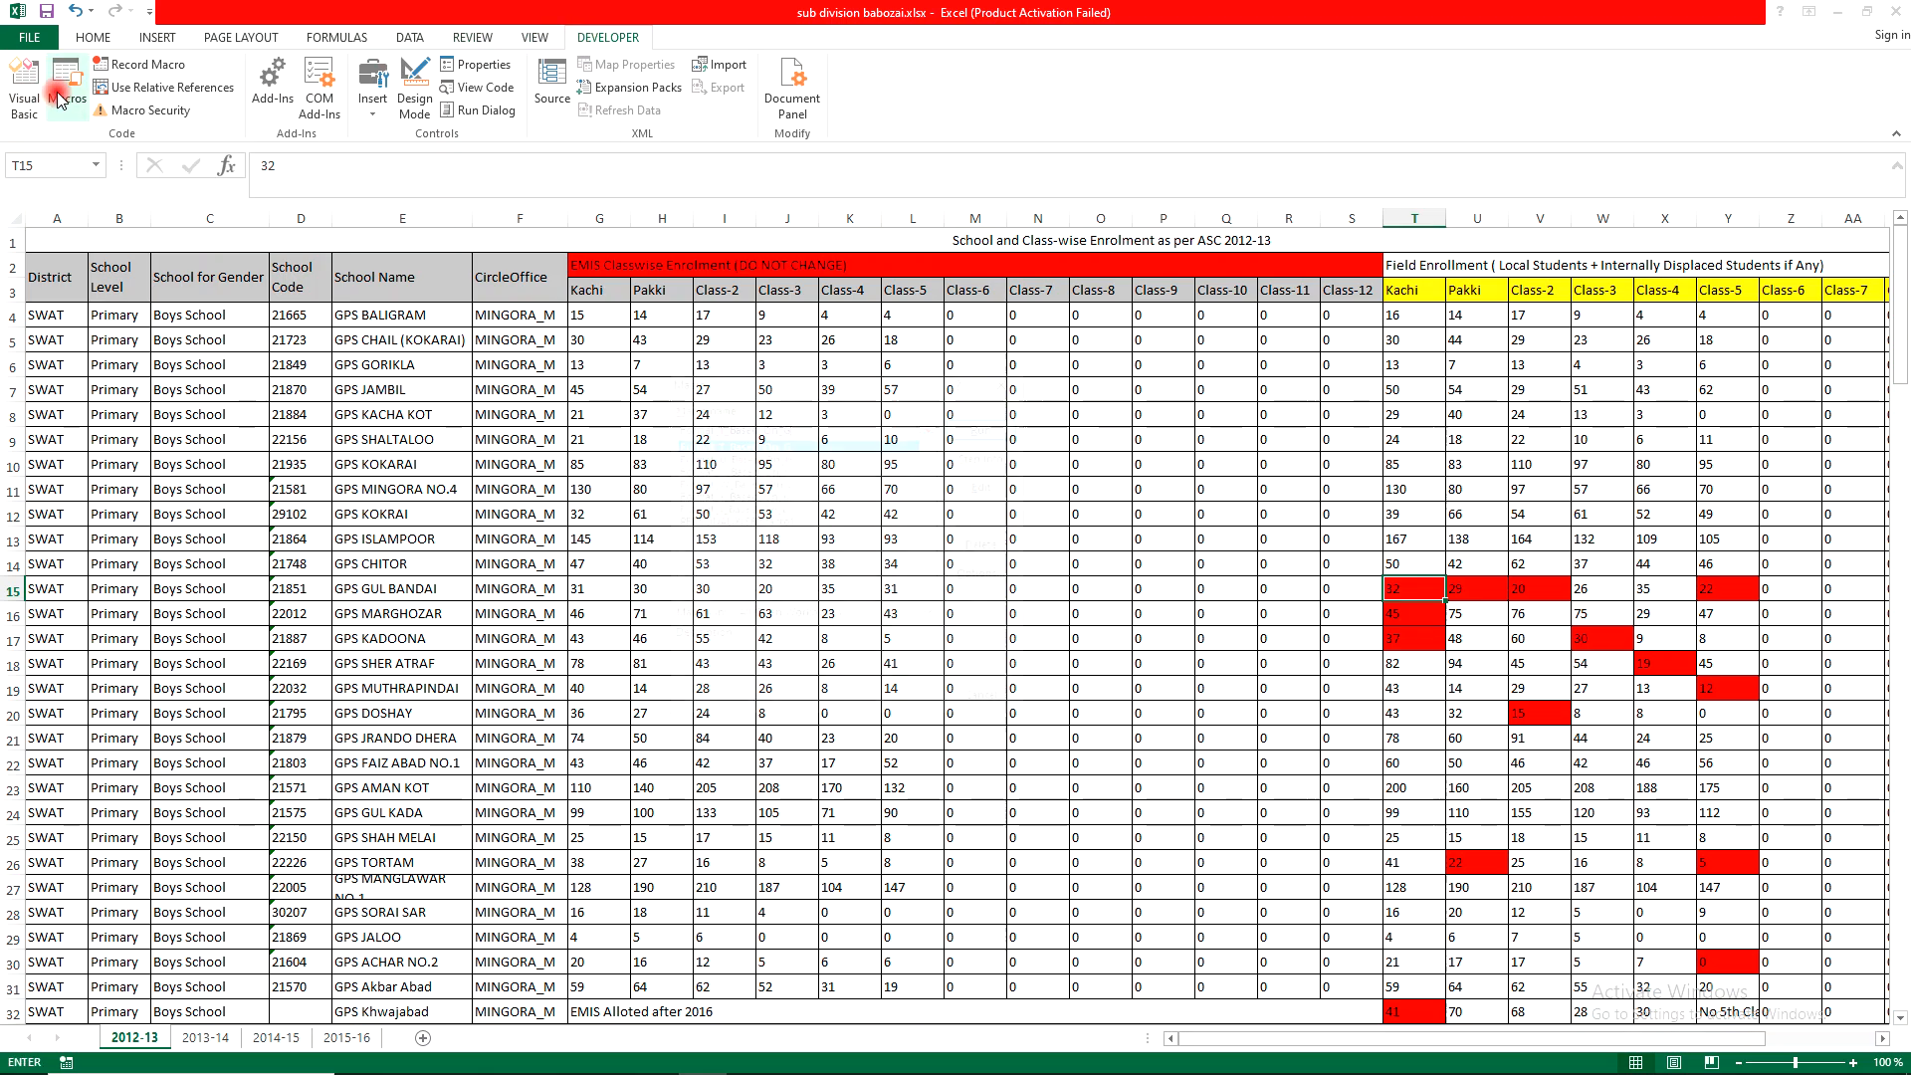
click(711, 446)
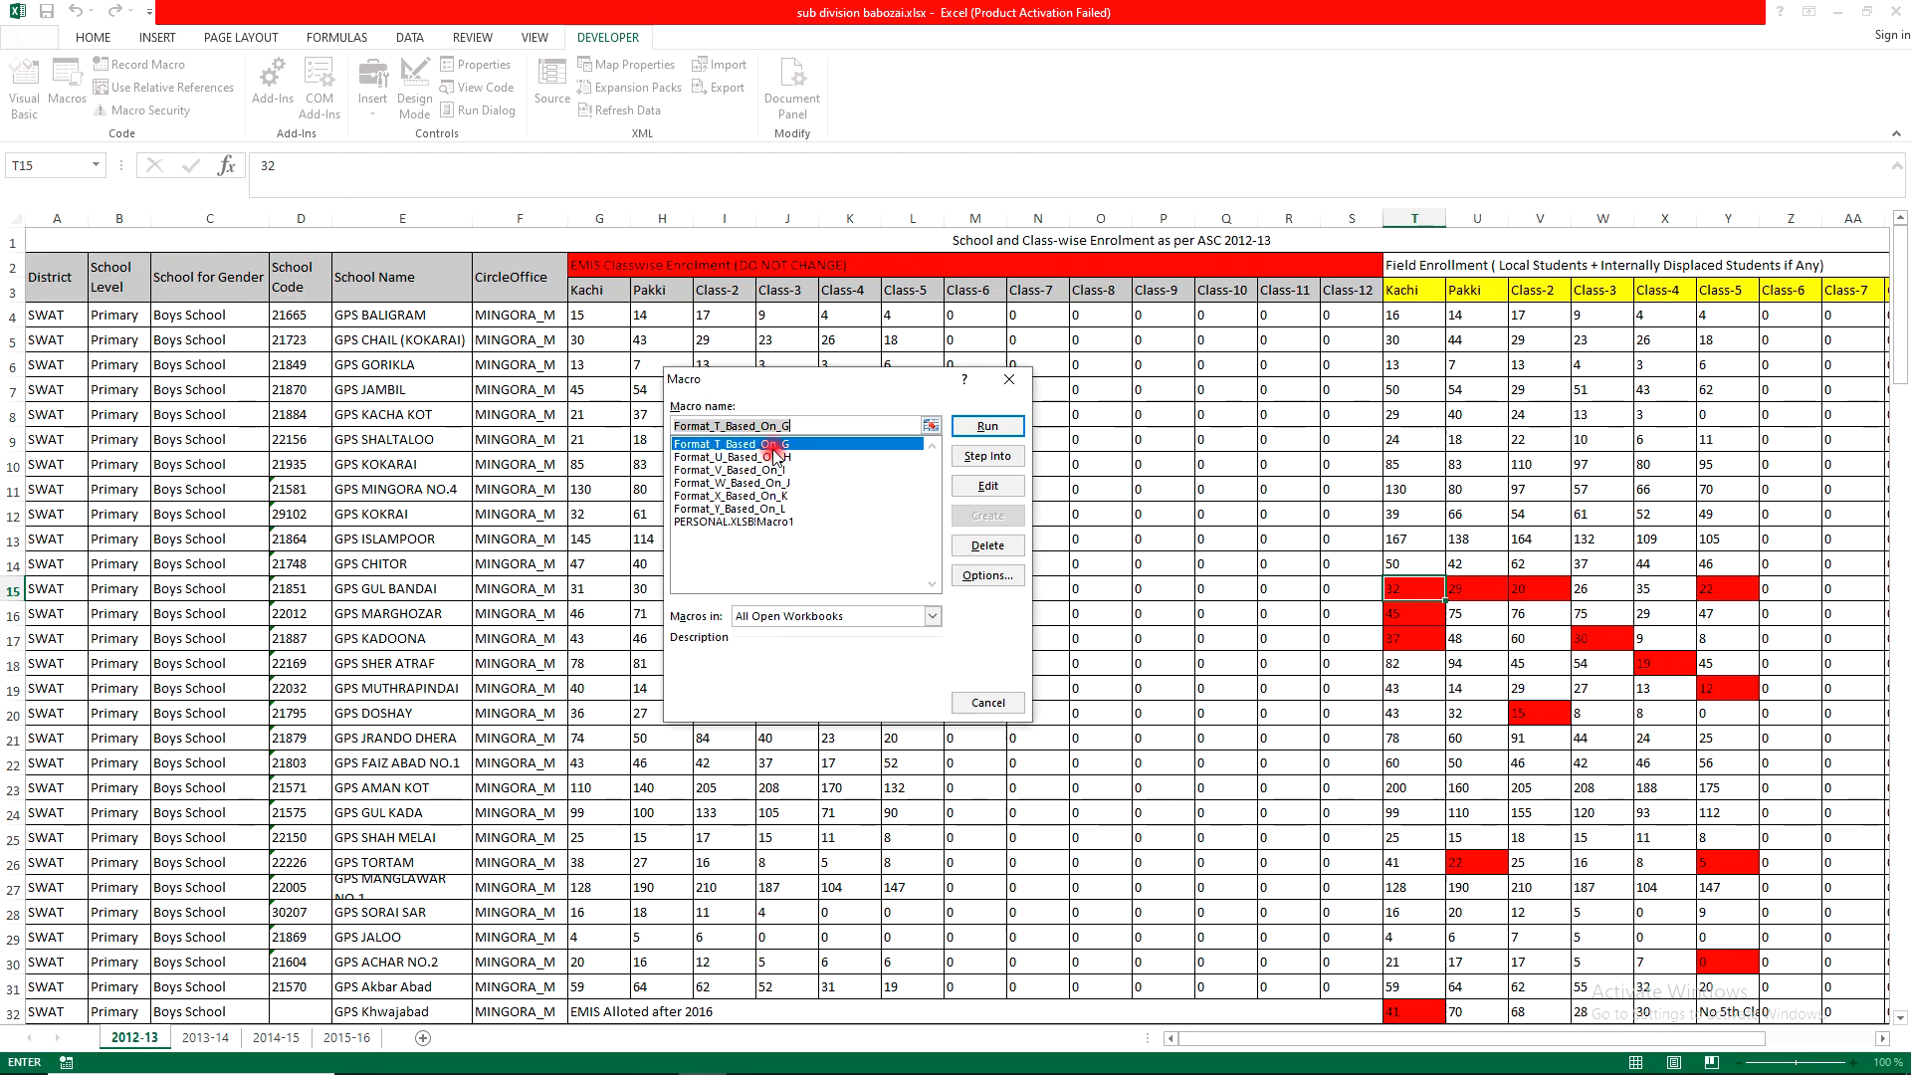
click(988, 427)
click(987, 427)
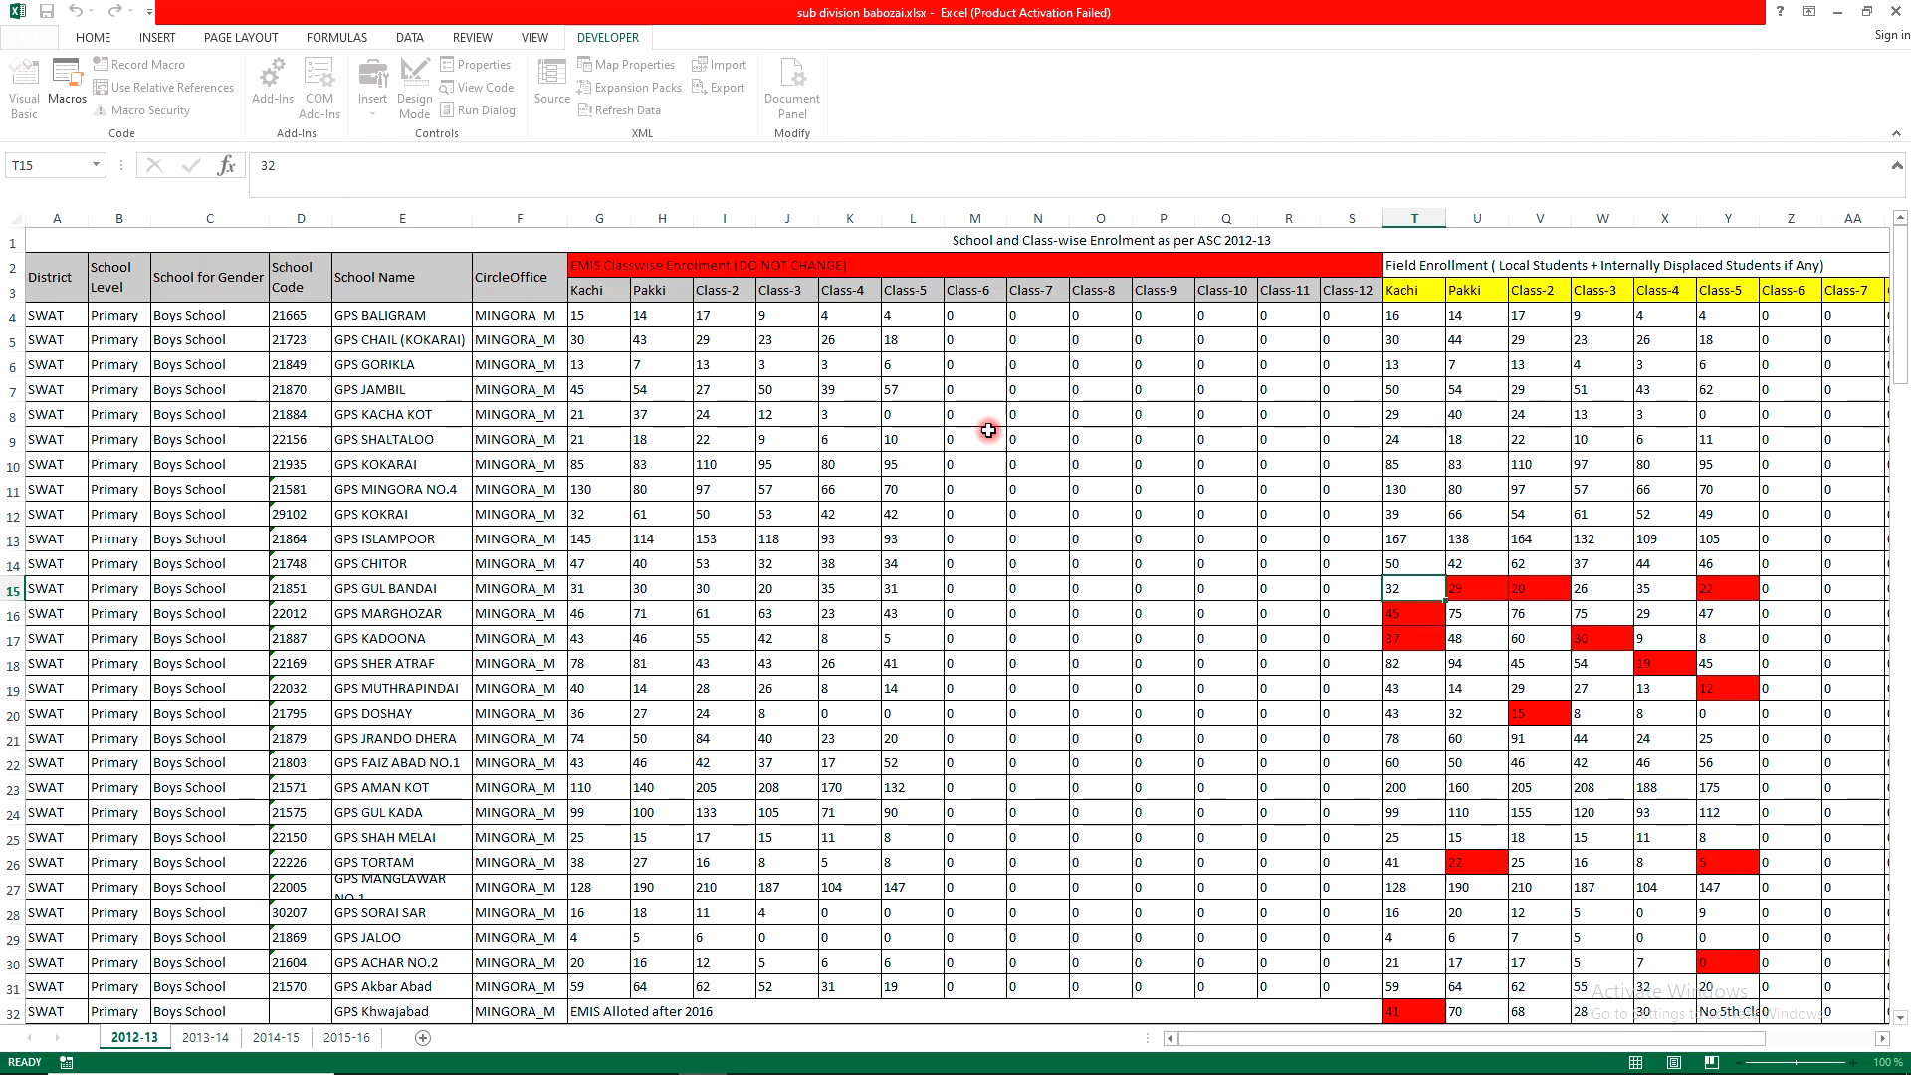
Change the Kachi field enrolment of GPS GUL BANDAI in cell T15 to 30
click(1420, 593)
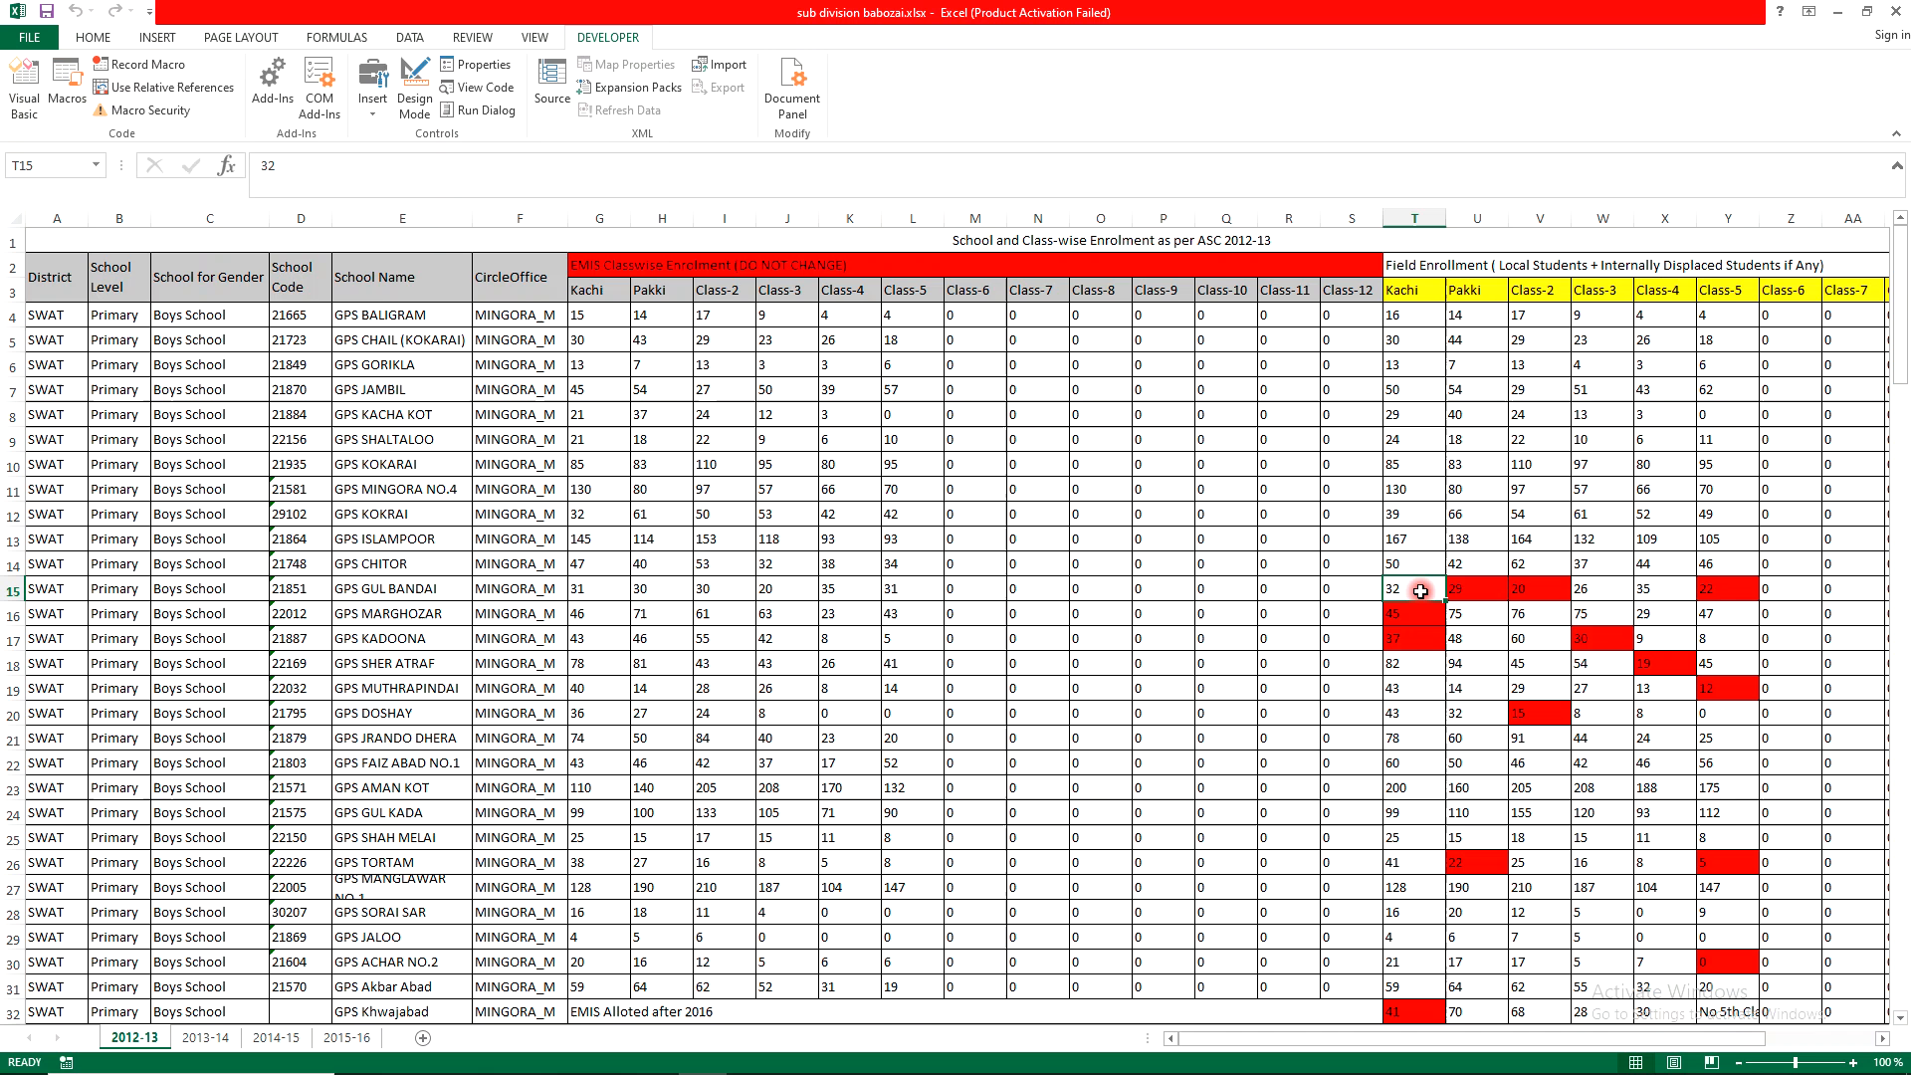
text(30)
key(Right)
key(Left)
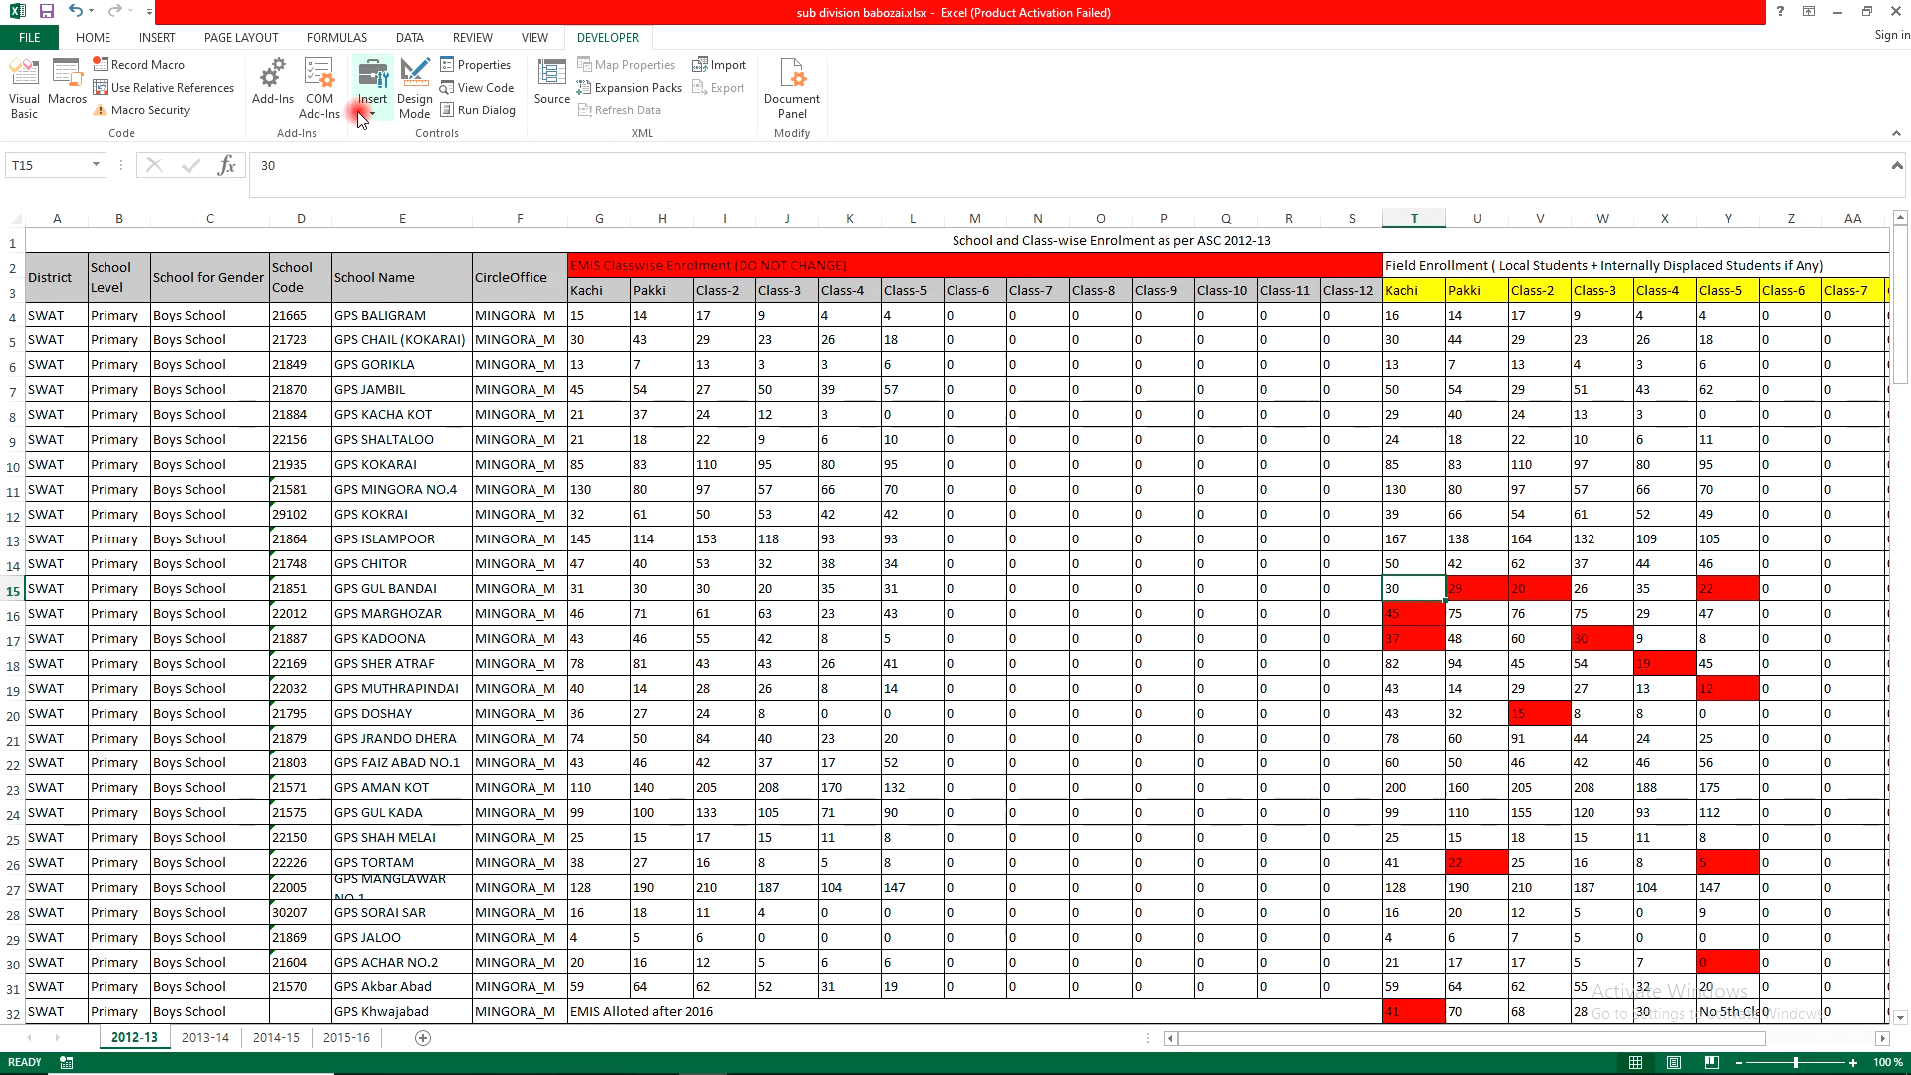
Run the Format_T_Based_On_G macro again to reapply the highlighting to the Kachi field enrolment column
click(68, 89)
click(710, 448)
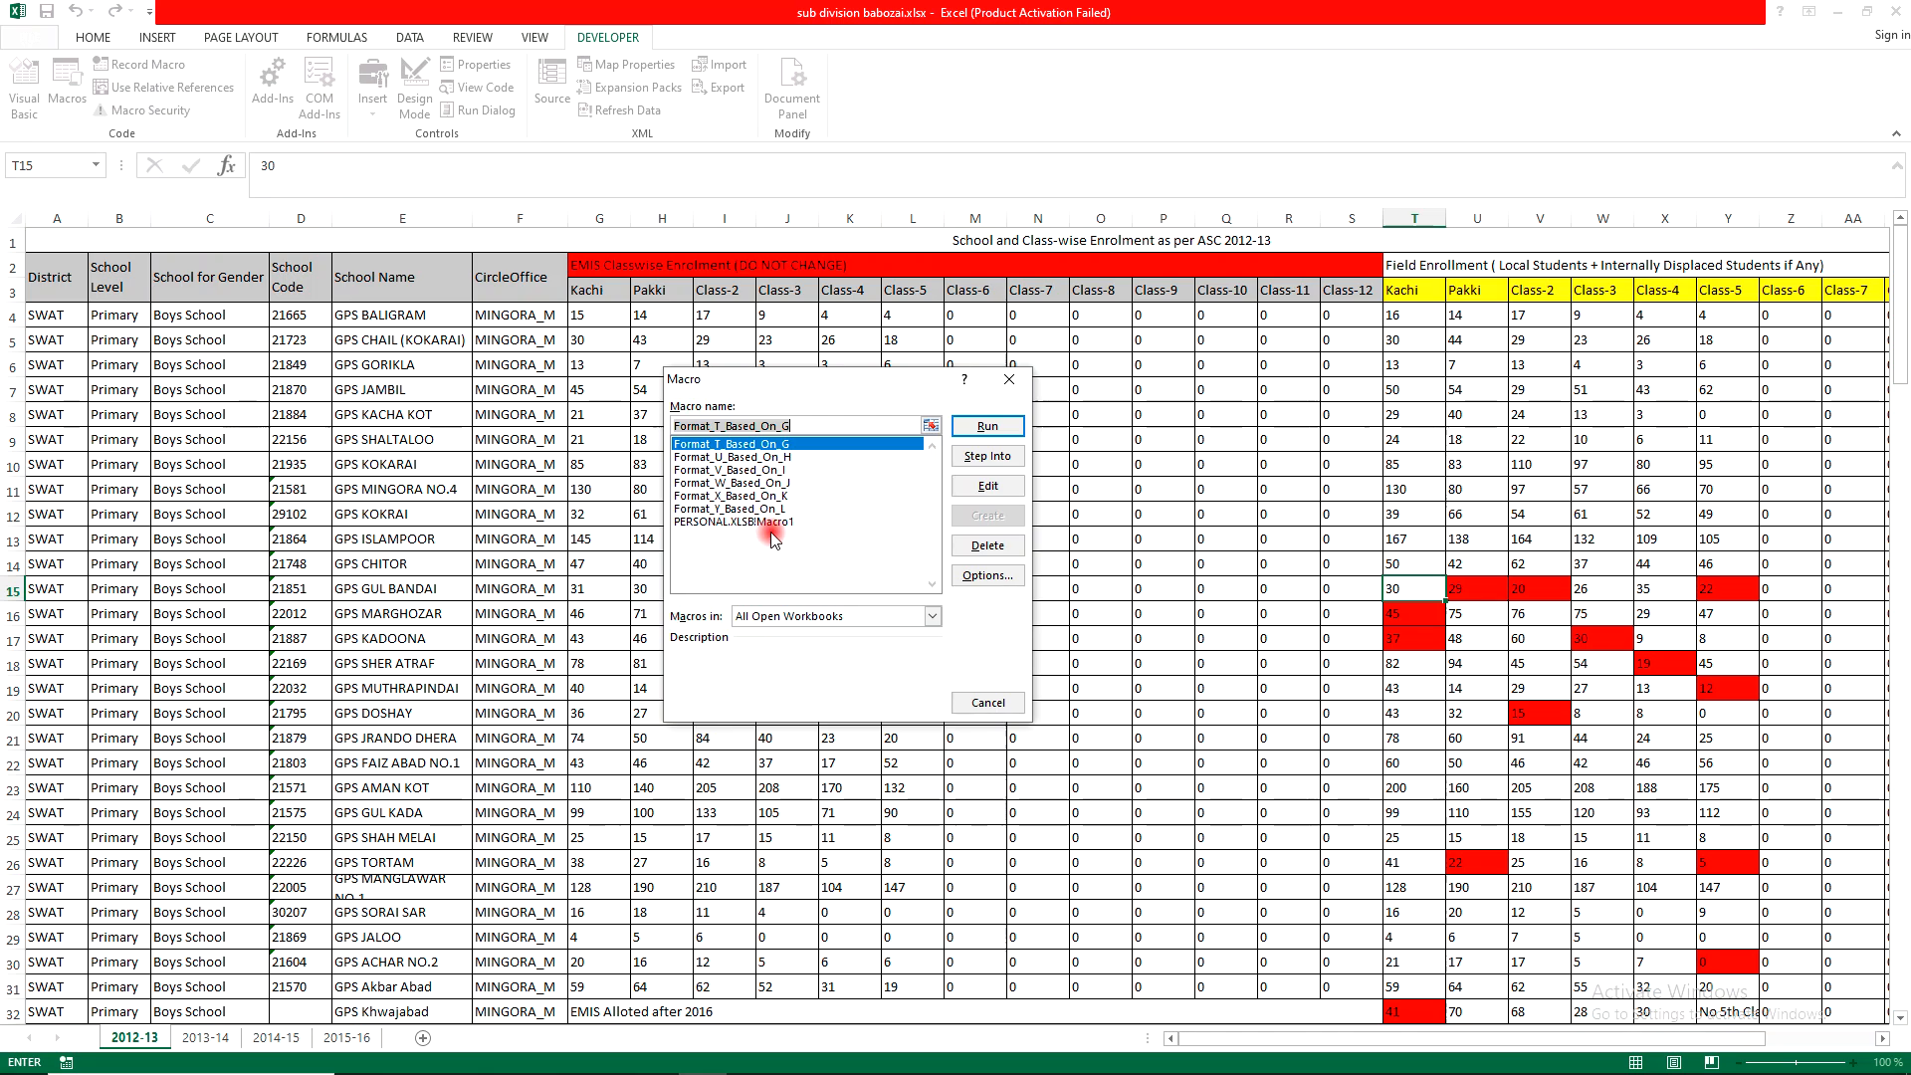
click(978, 429)
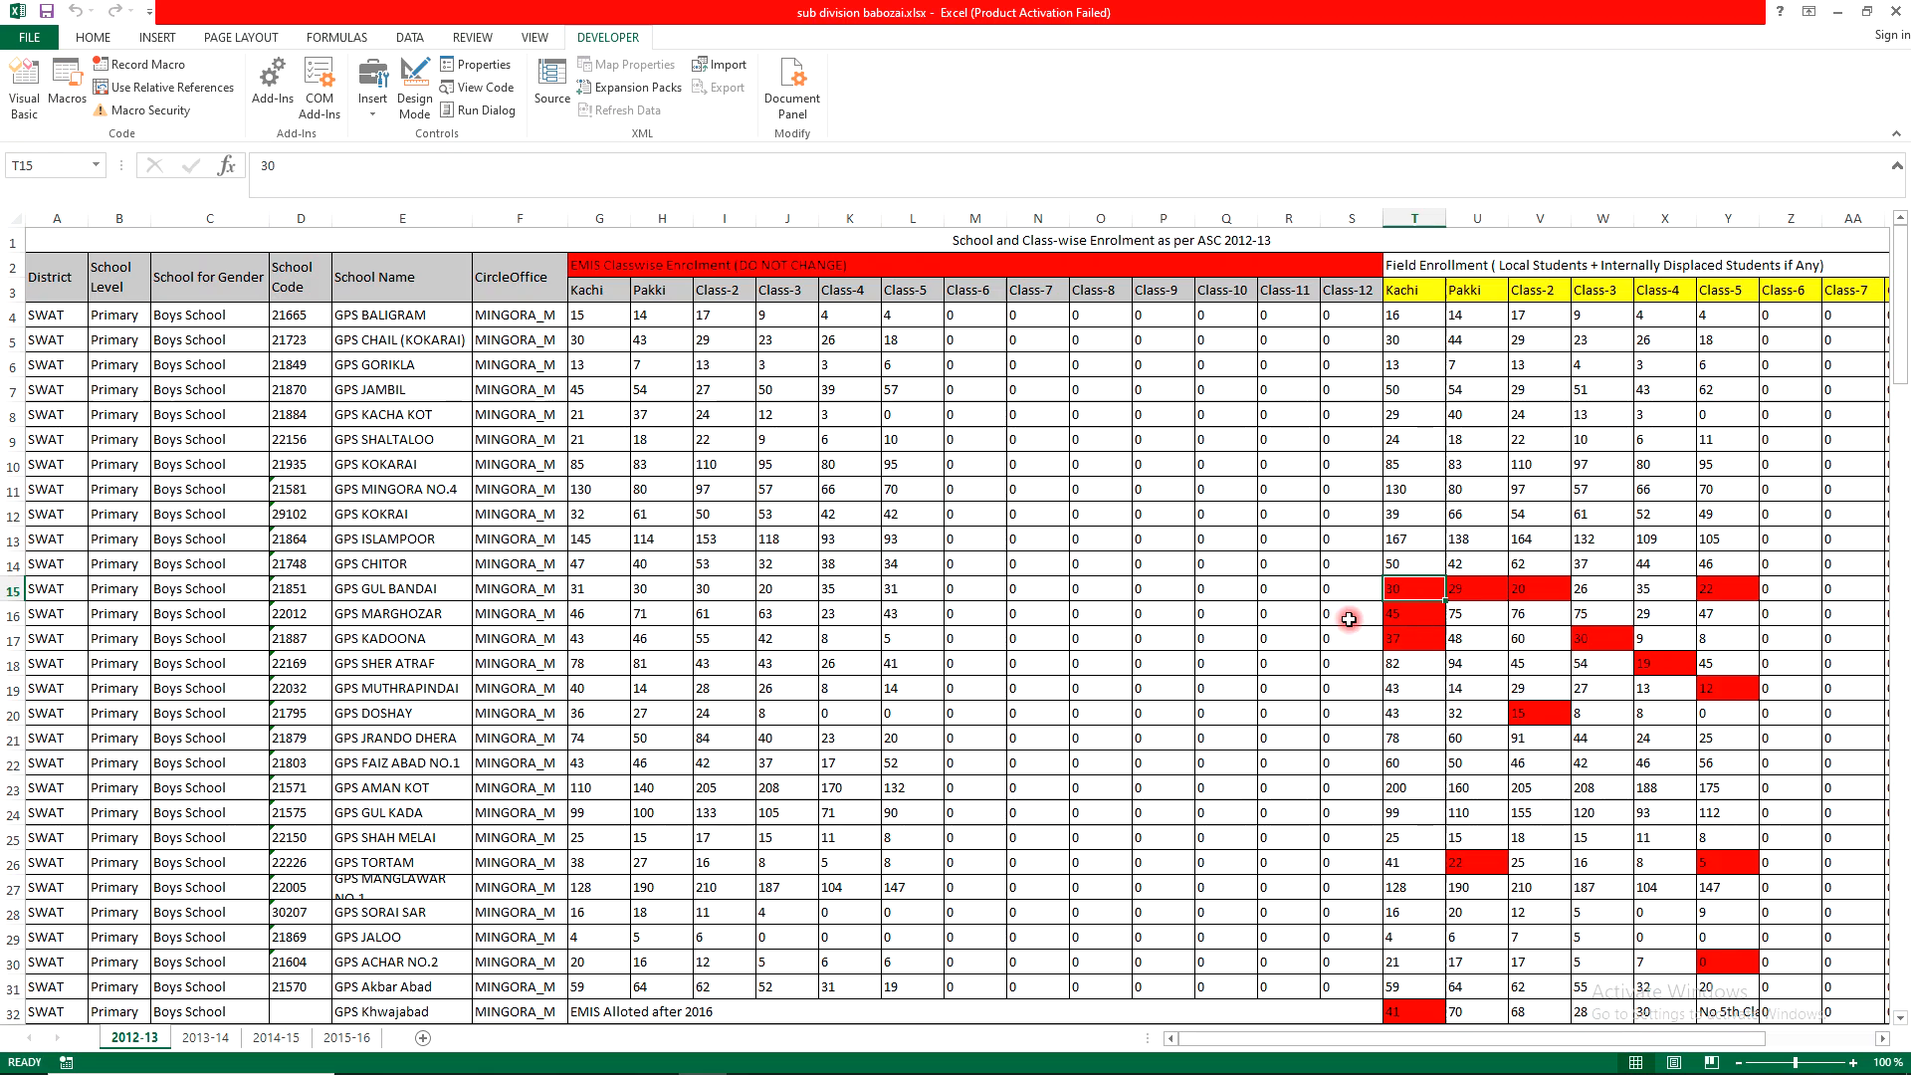
mouse_move(418, 1071)
click(552, 1067)
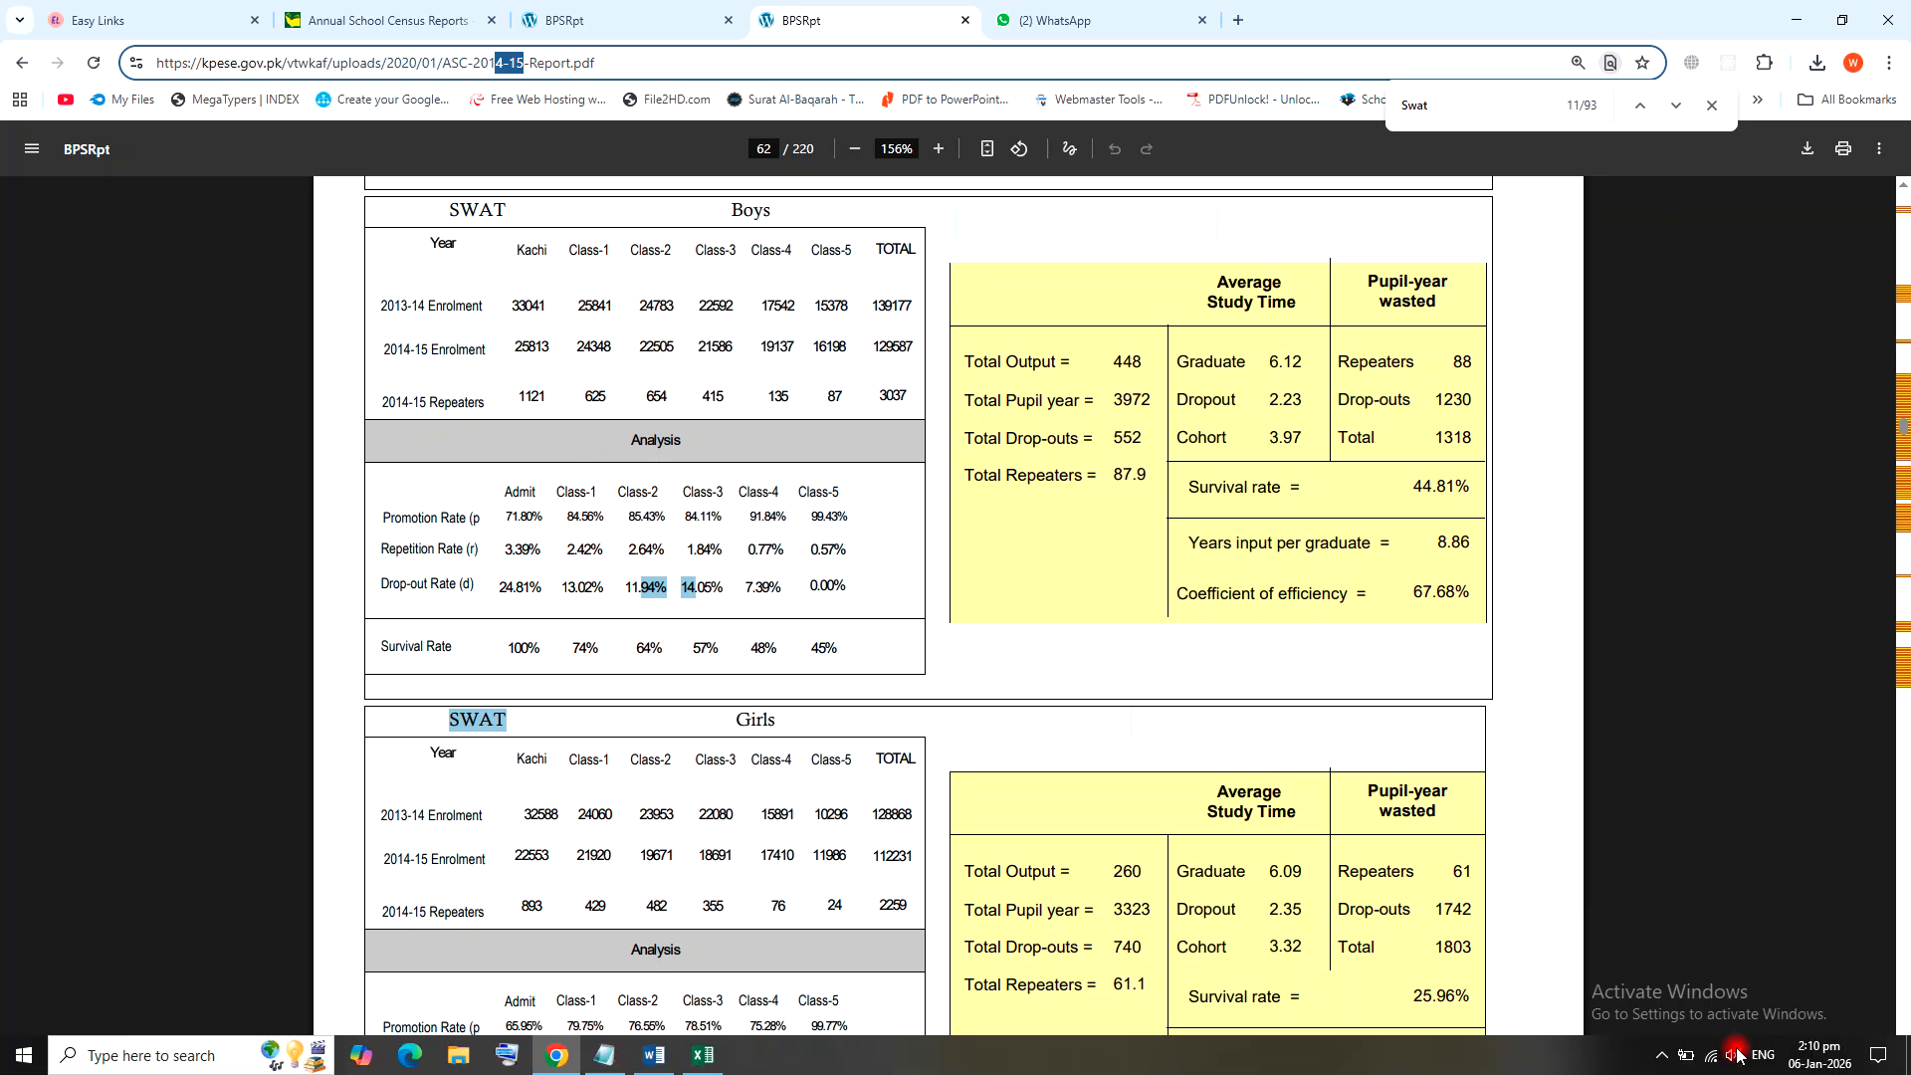
click(1663, 1057)
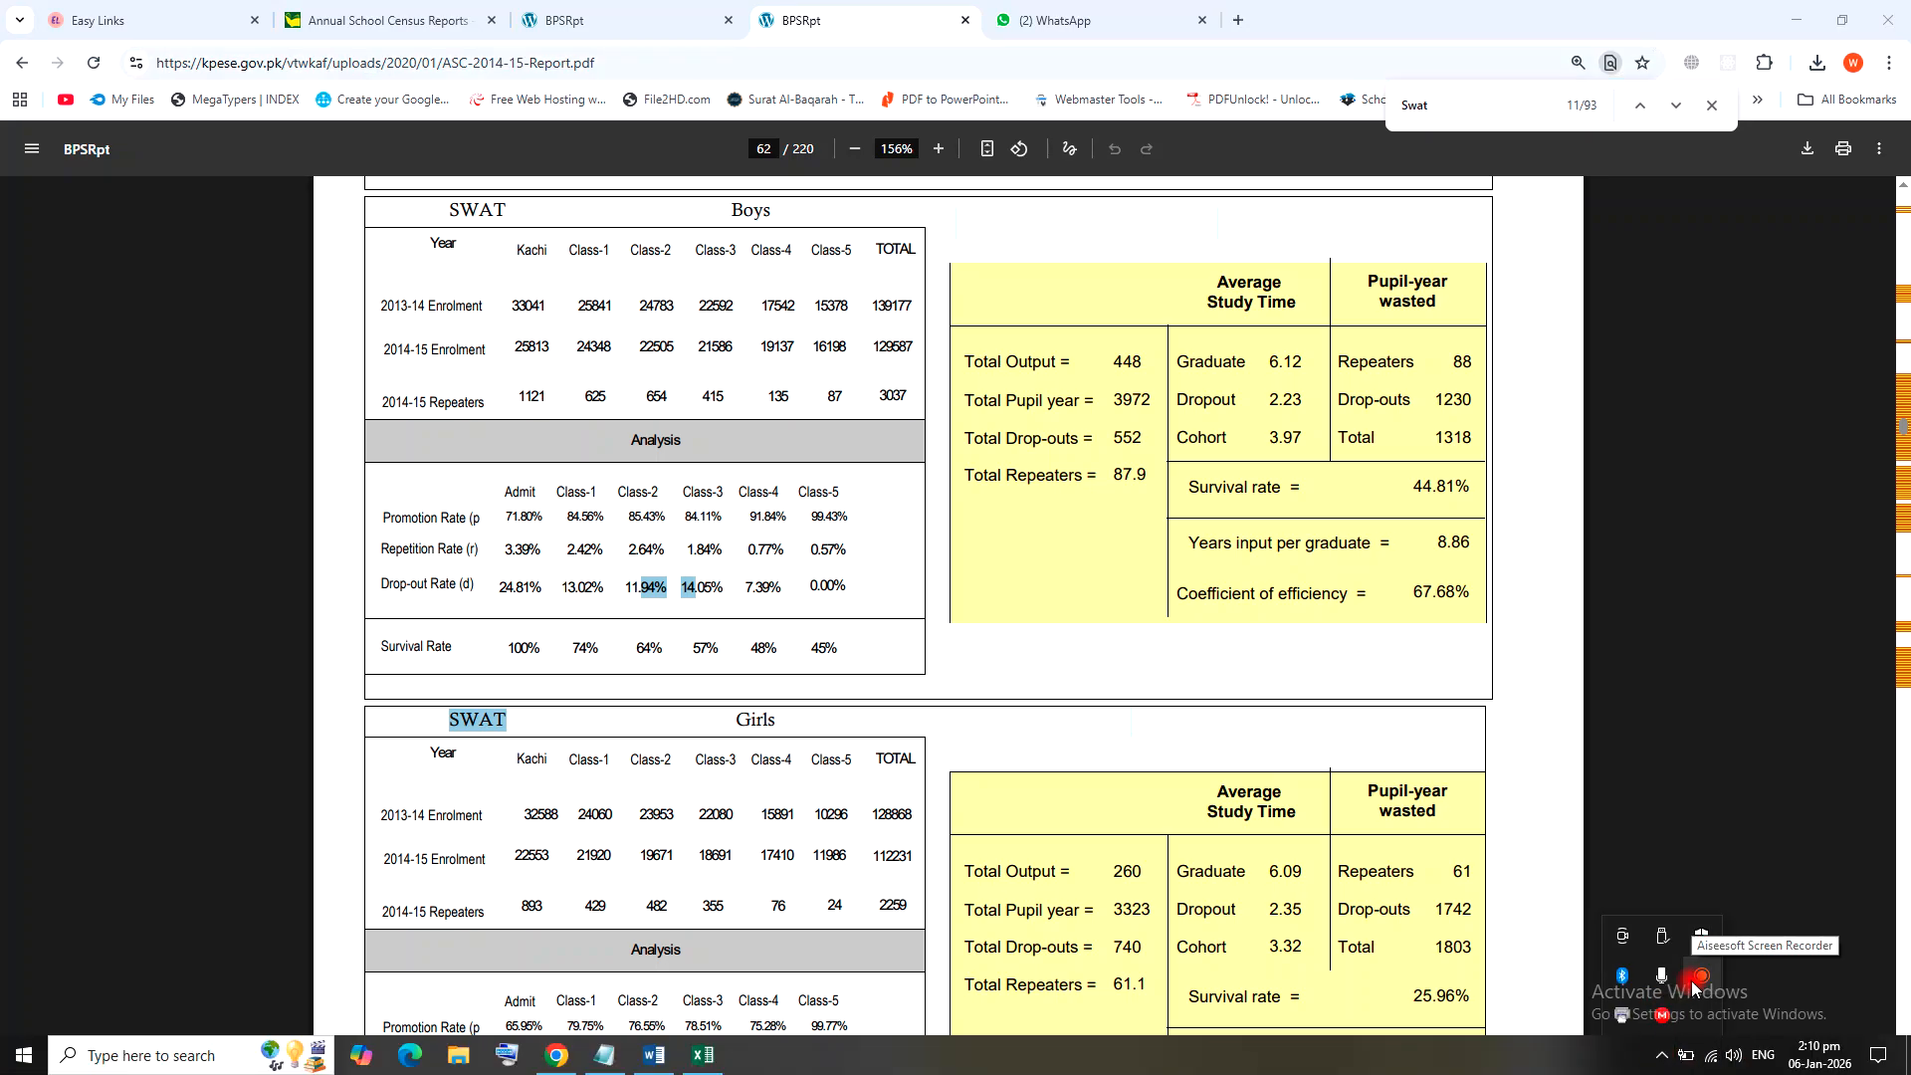